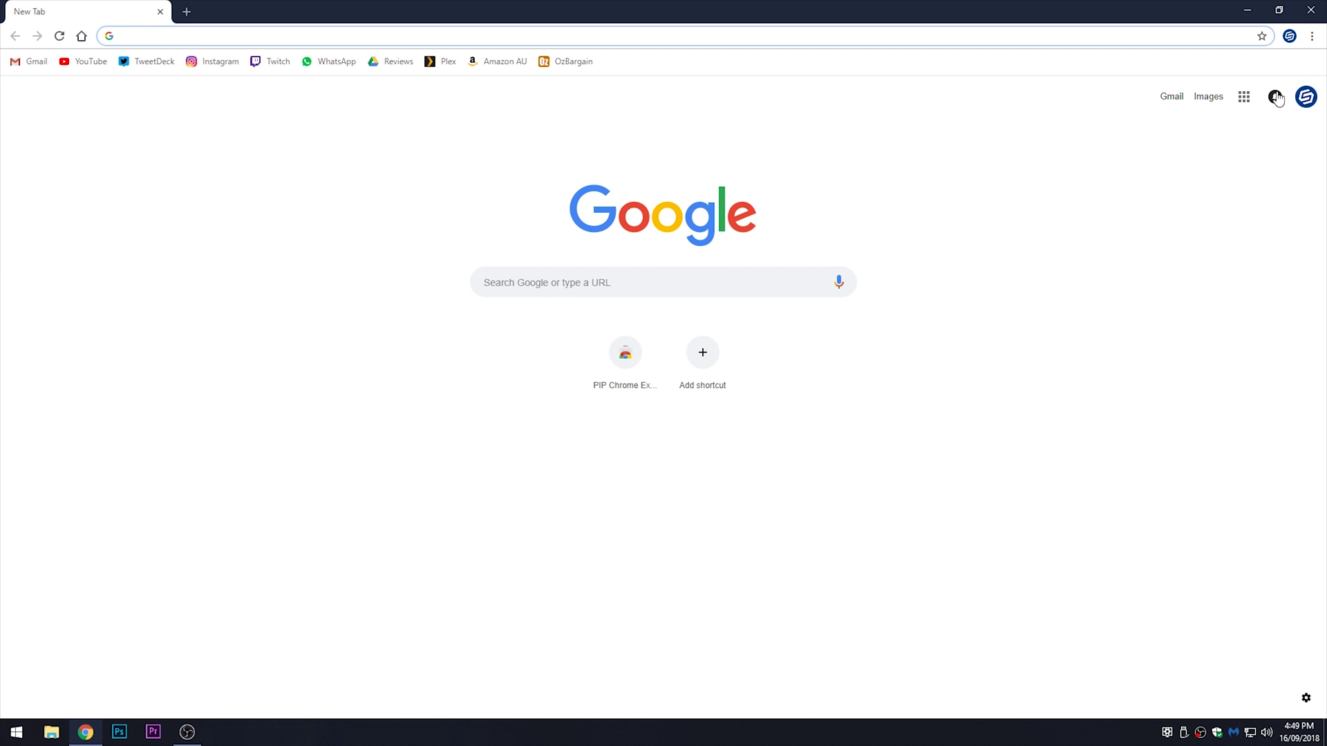
Check under Help > About Google Chrome that the browser is up to date.
left_click(1312, 40)
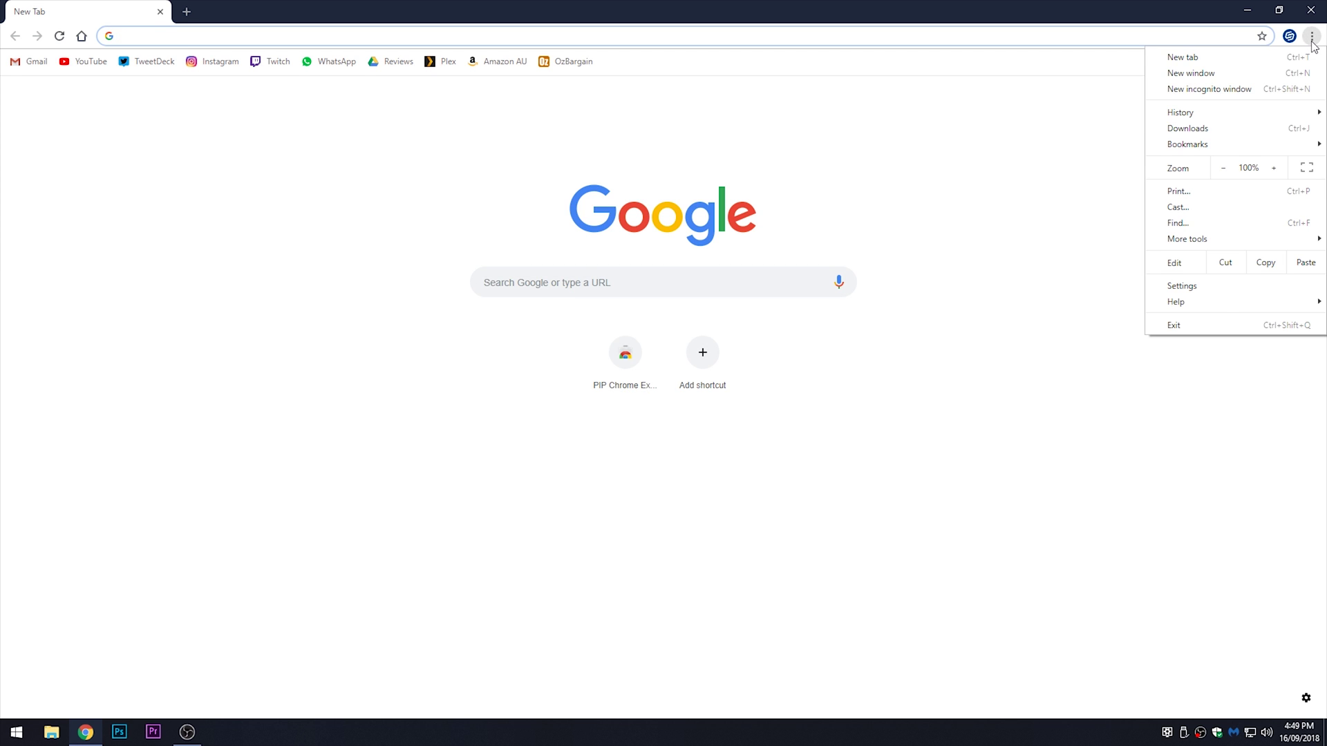
mouse_move(1221, 301)
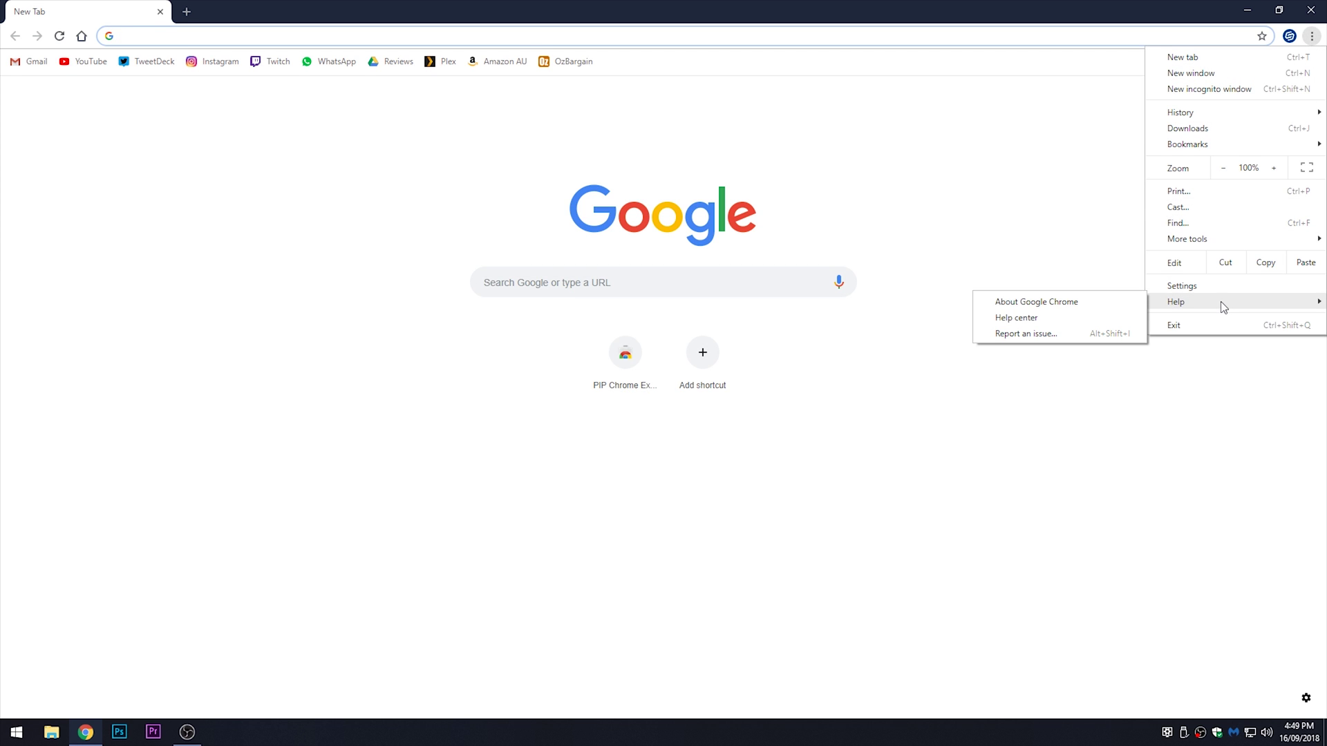
left_click(1100, 308)
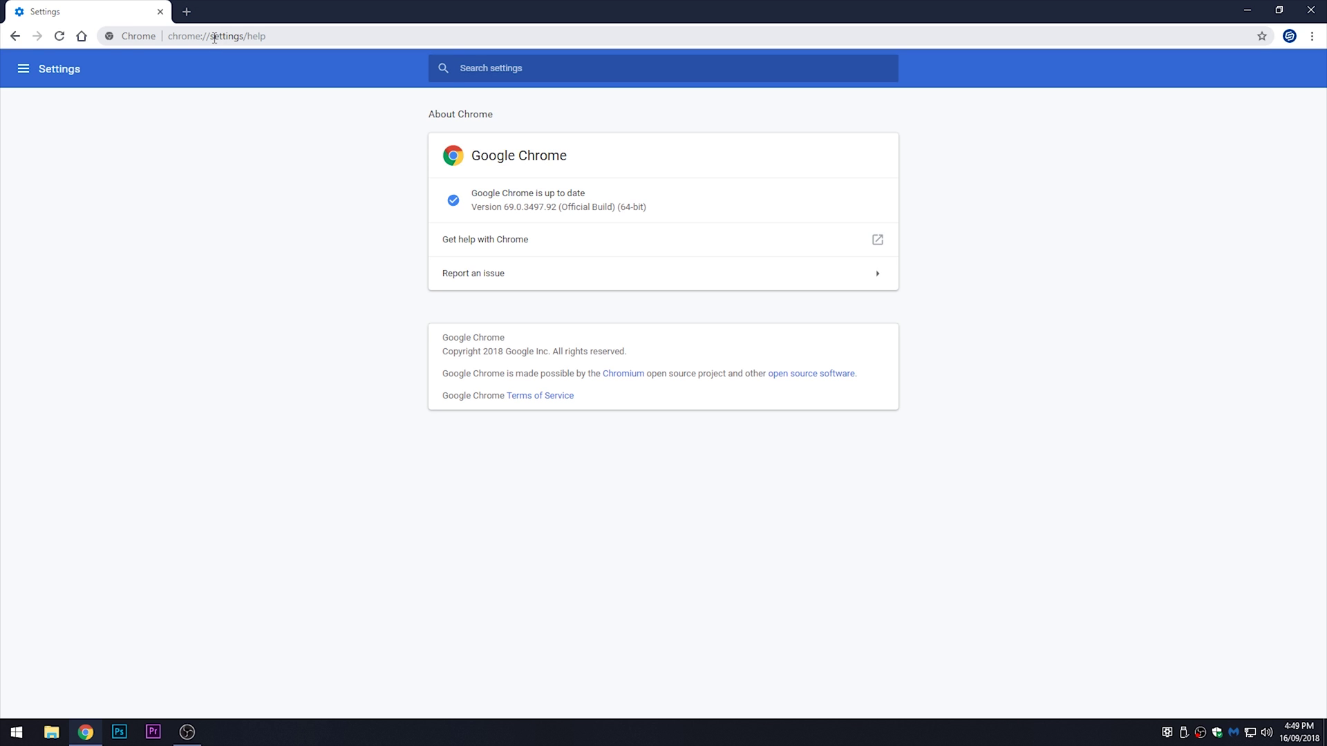
Load the chrome://flags Experiments page and search for enable-exper.
left_click_drag(213, 37, 310, 35)
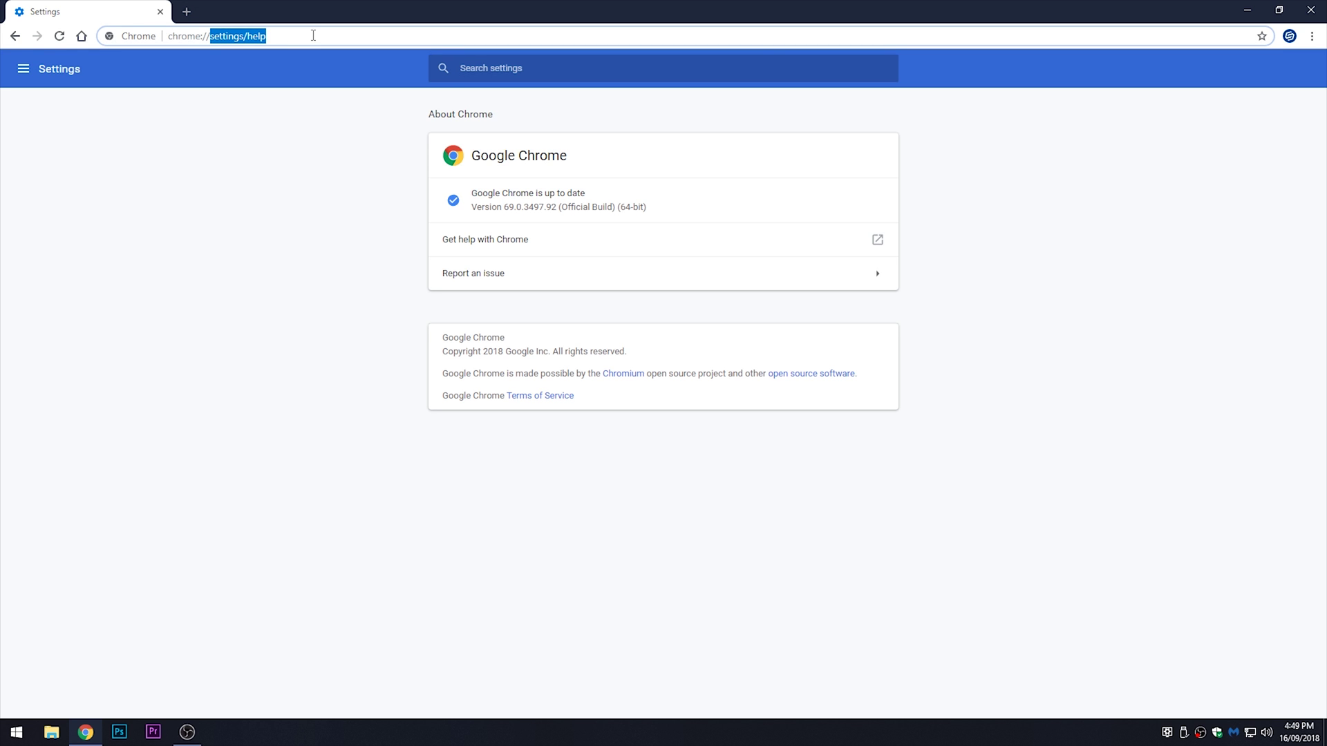
key("BackSpace")
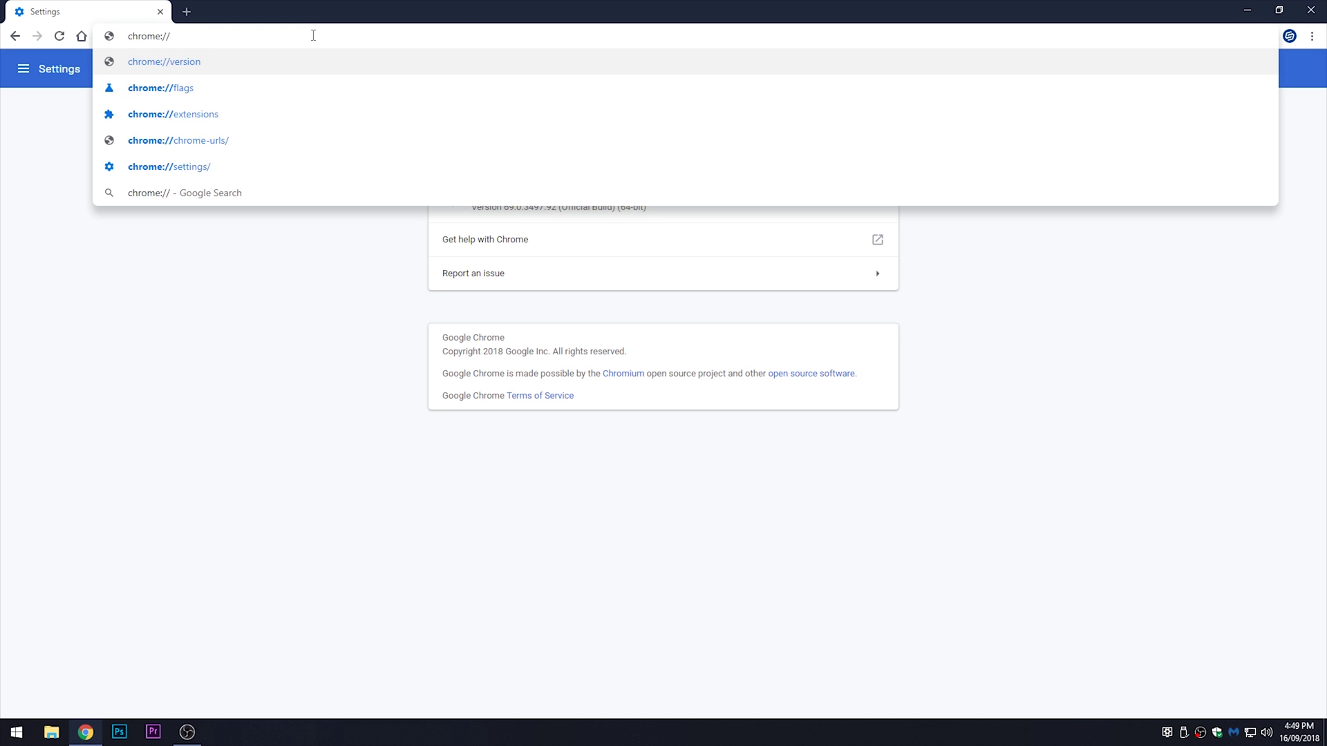
type("flags")
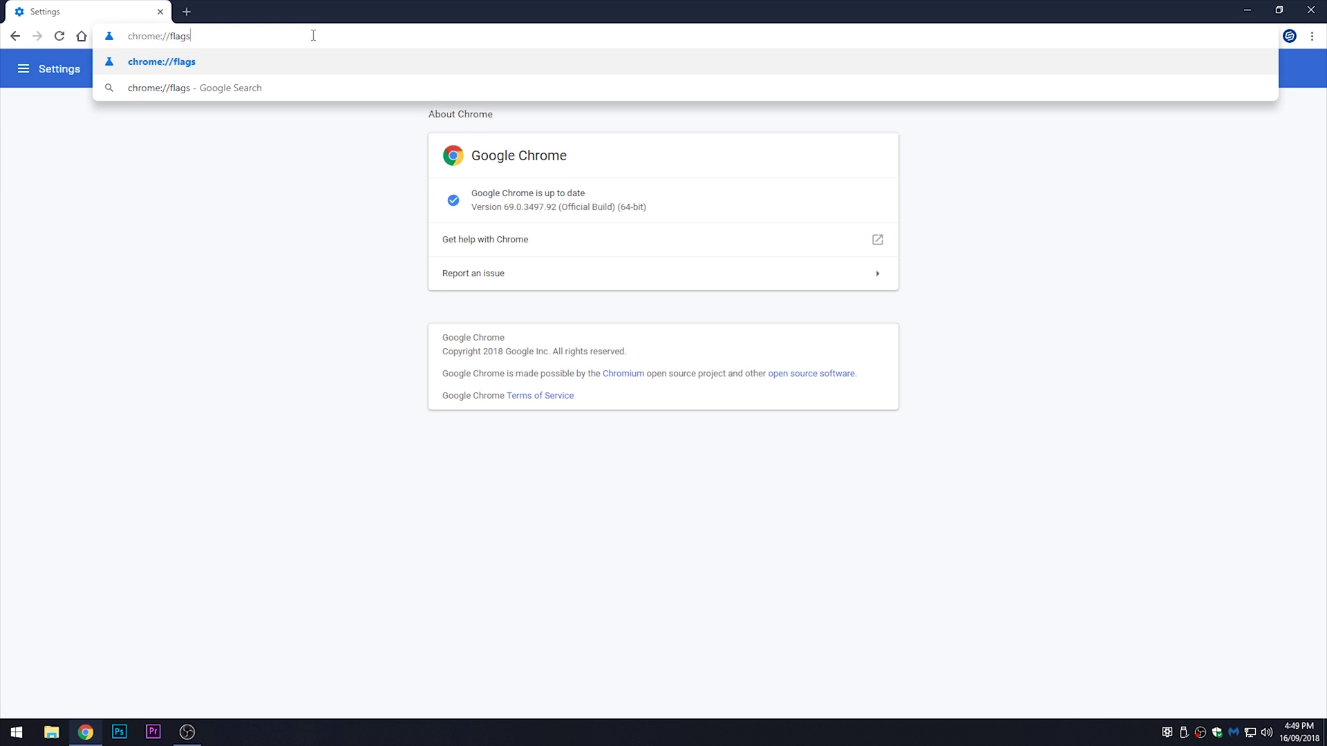
key("Return")
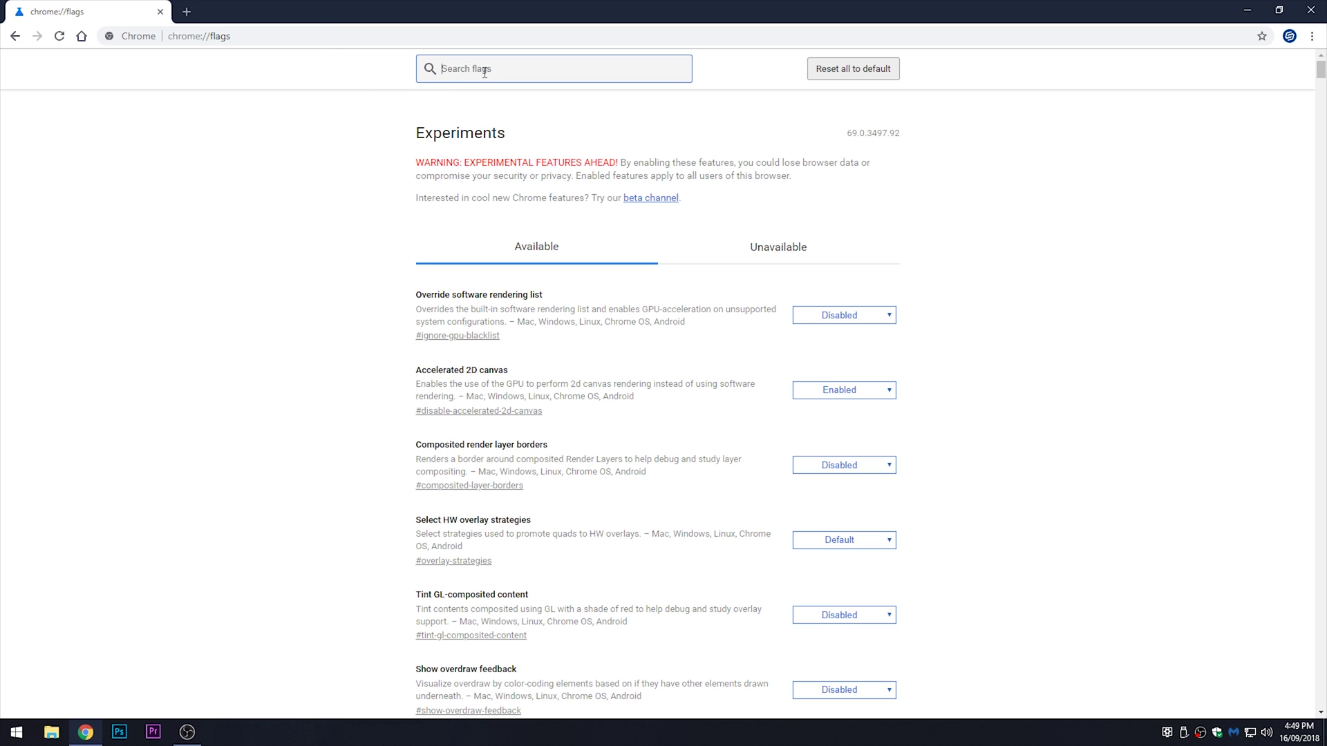
type("enable-exper")
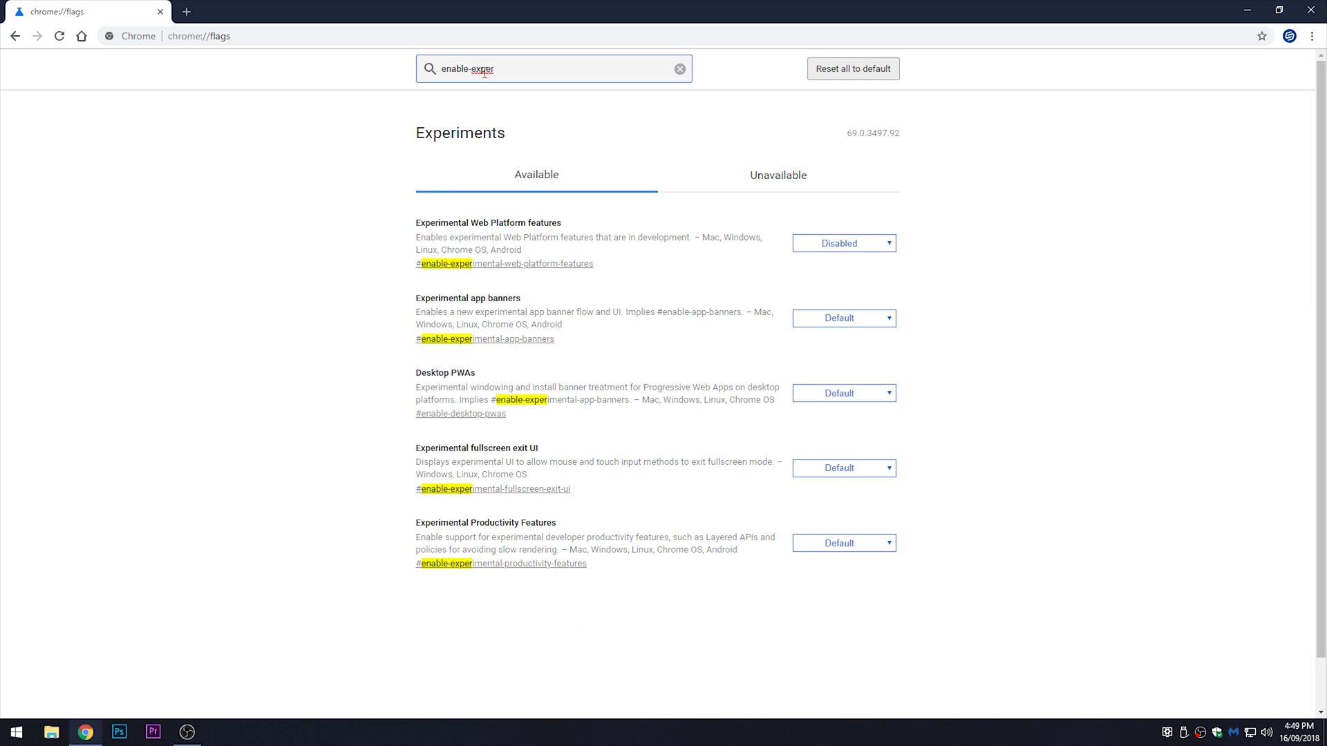
Set the Experimental Web Platform features and SurfaceLayer objects for videos flags to Enabled.
left_click(887, 248)
left_click(869, 271)
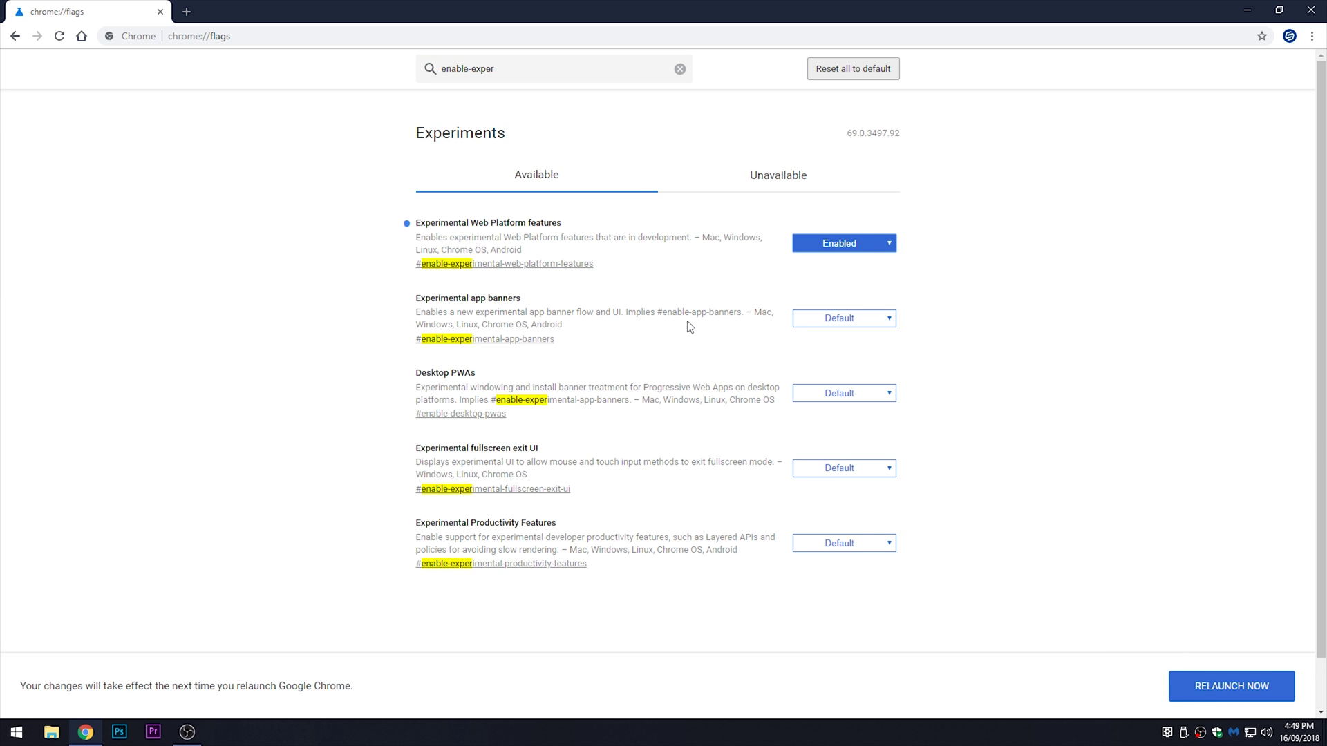
left_click(680, 70)
left_click(557, 72)
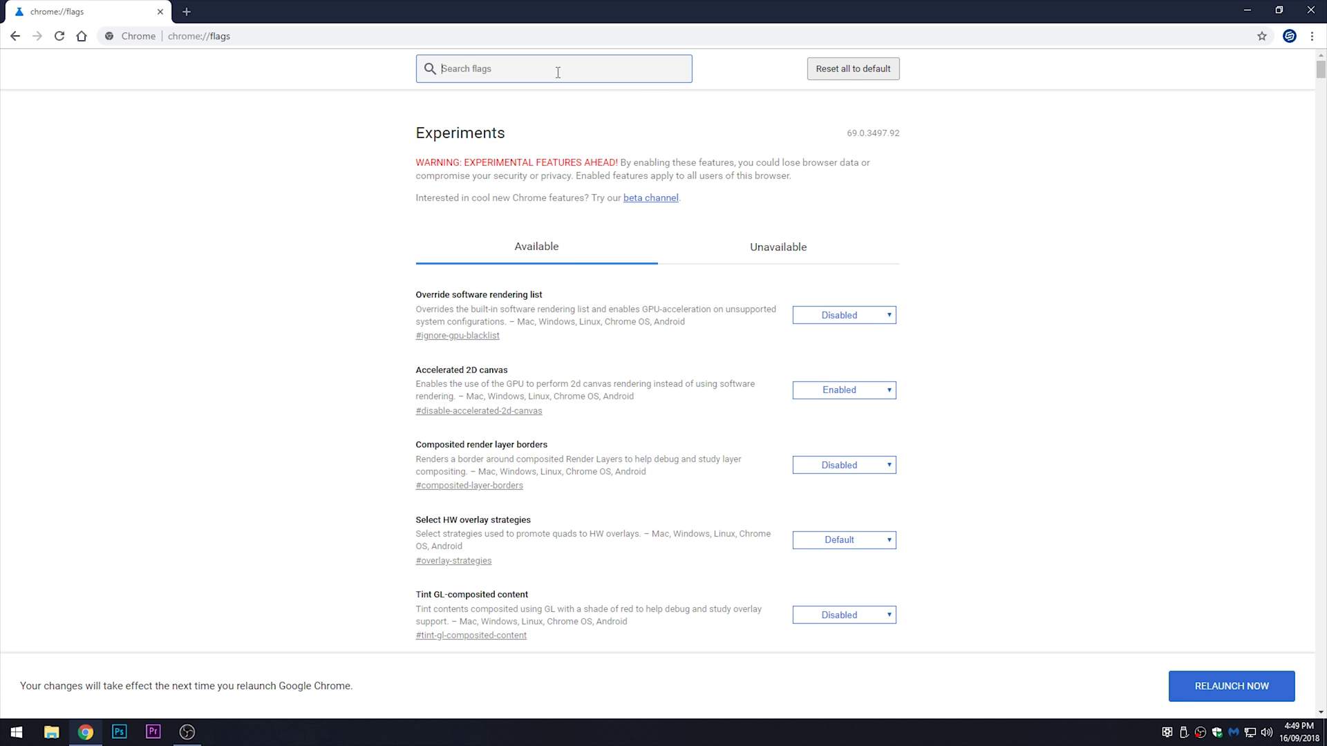
type("enable-")
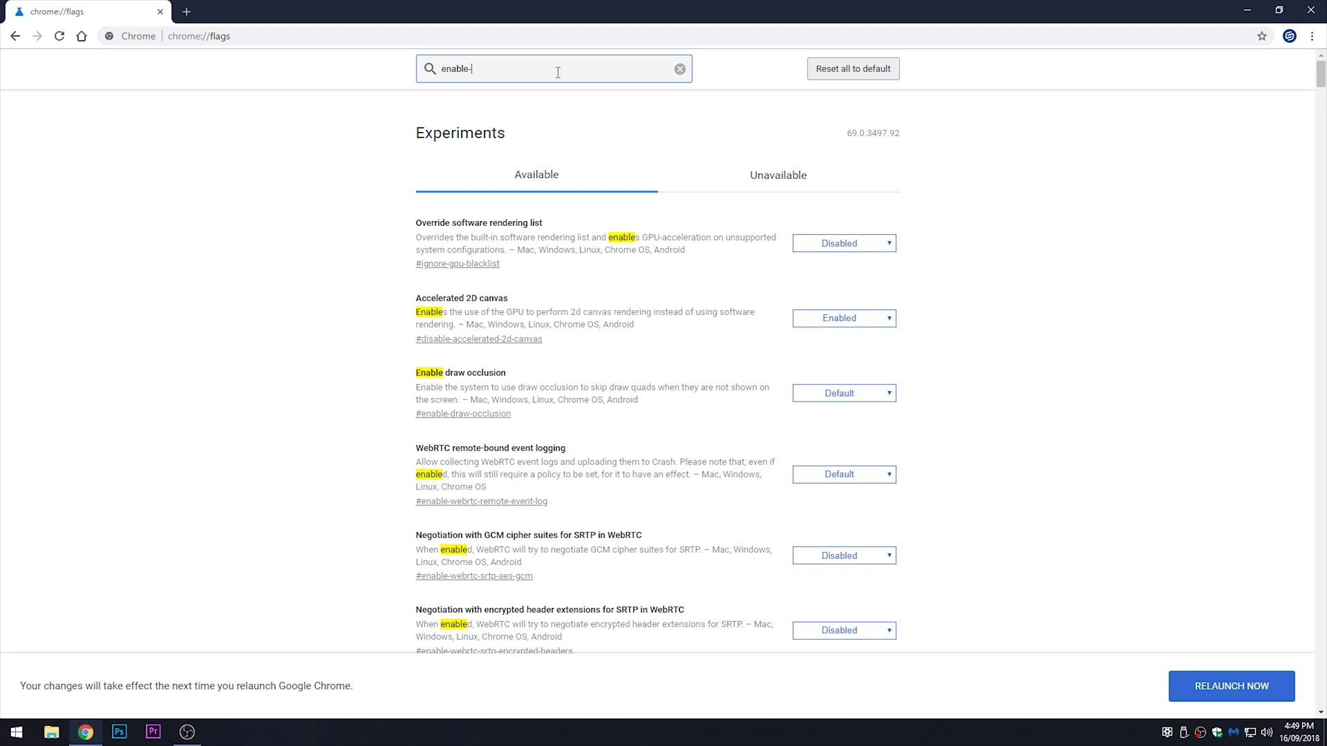
type("su")
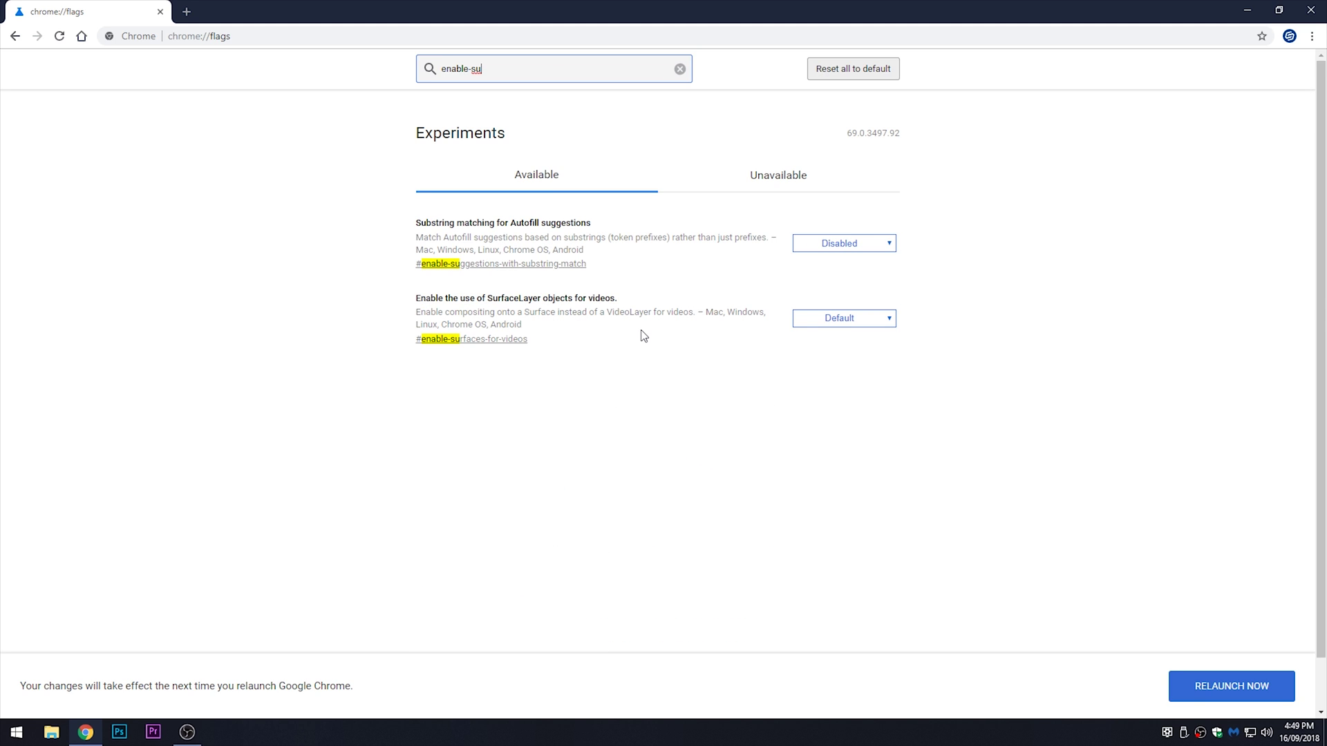
left_click(873, 319)
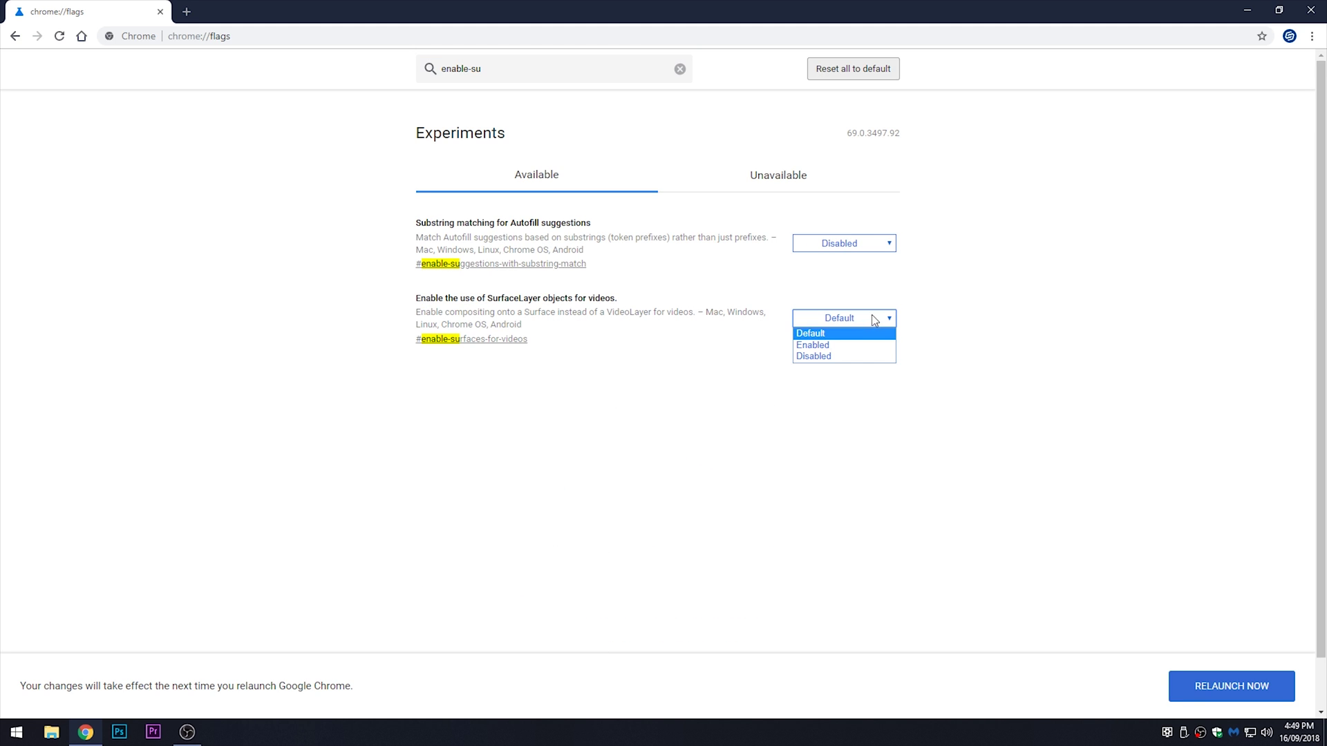
left_click(826, 346)
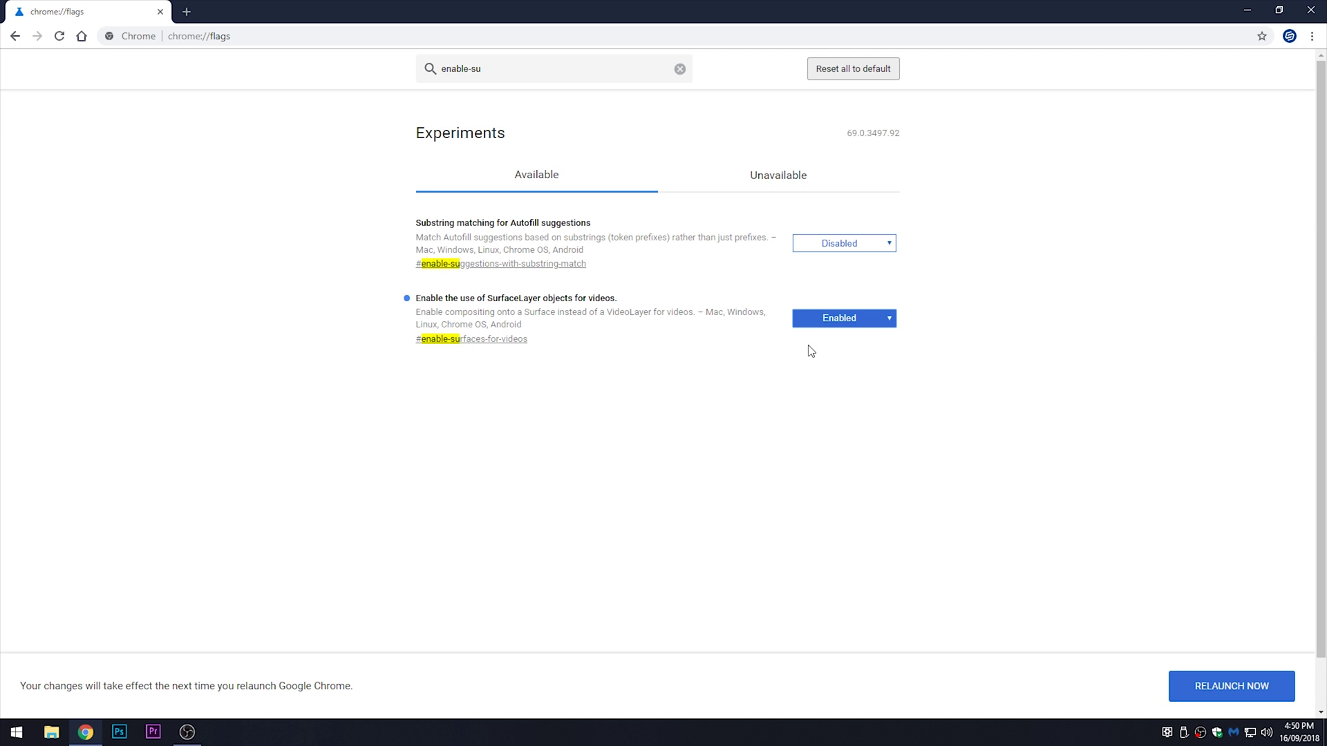
Set the Enable Picture-in-Picture flag to Enabled and relaunch Chrome.
left_click(680, 68)
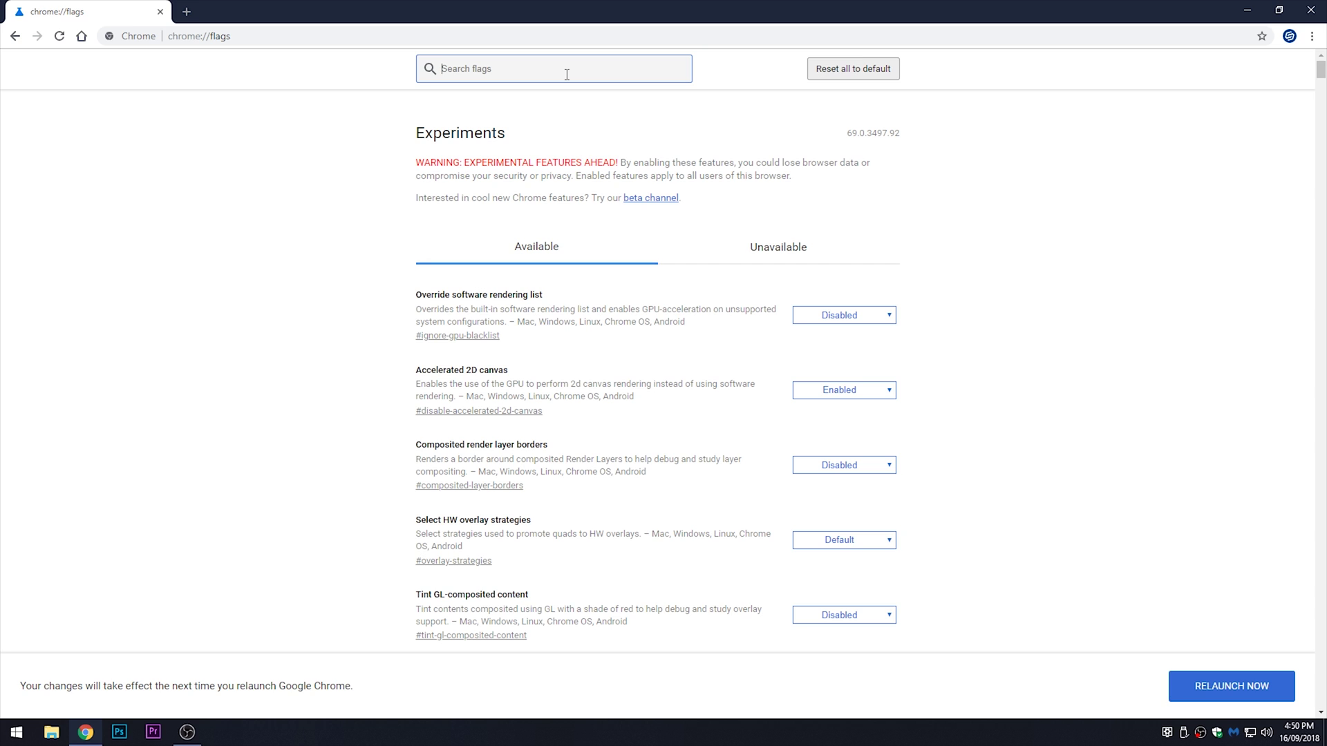
type("picture")
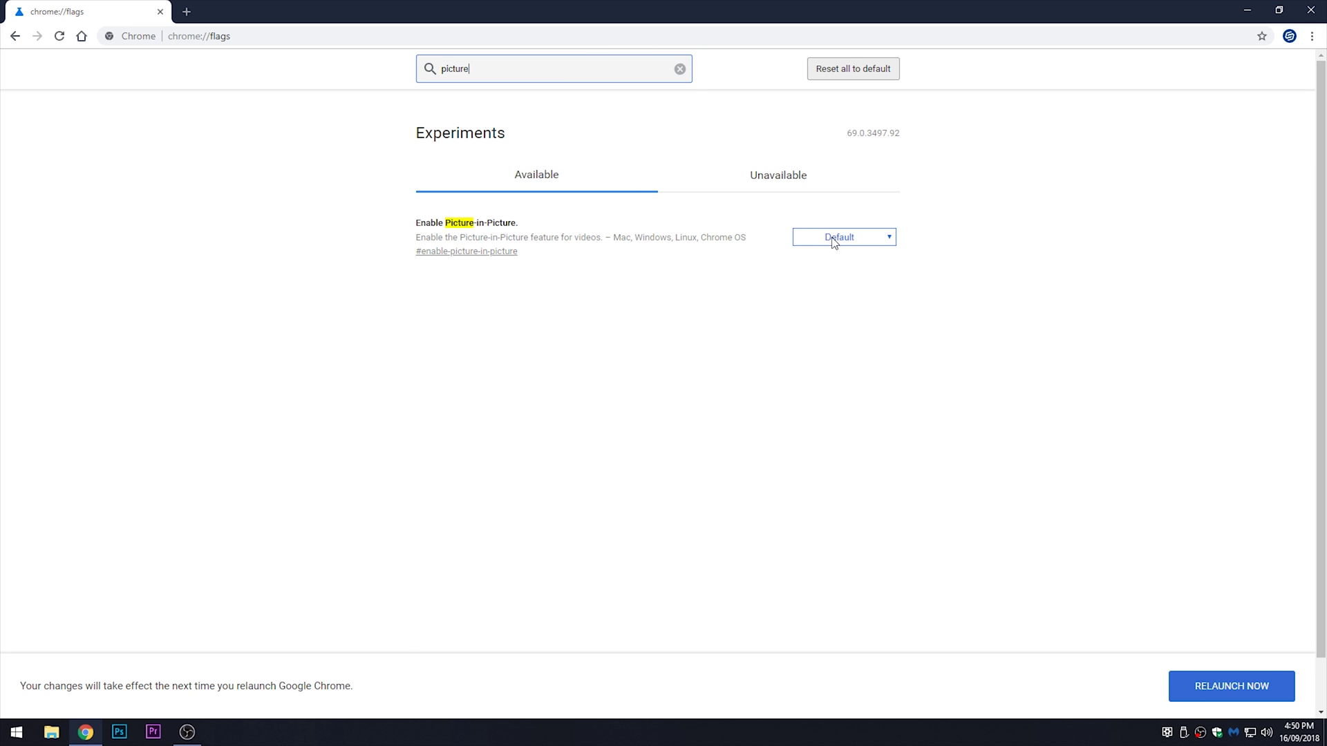
left_click(834, 242)
left_click(838, 265)
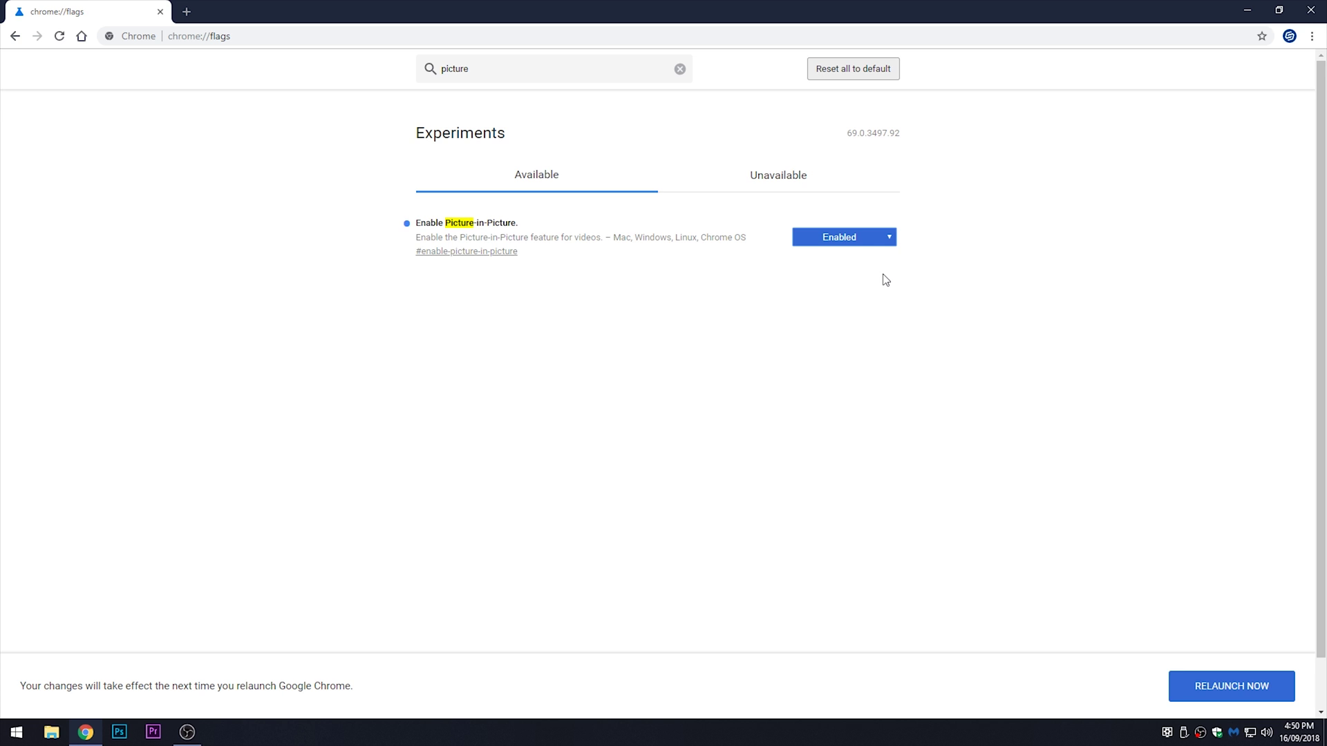
left_click(1231, 683)
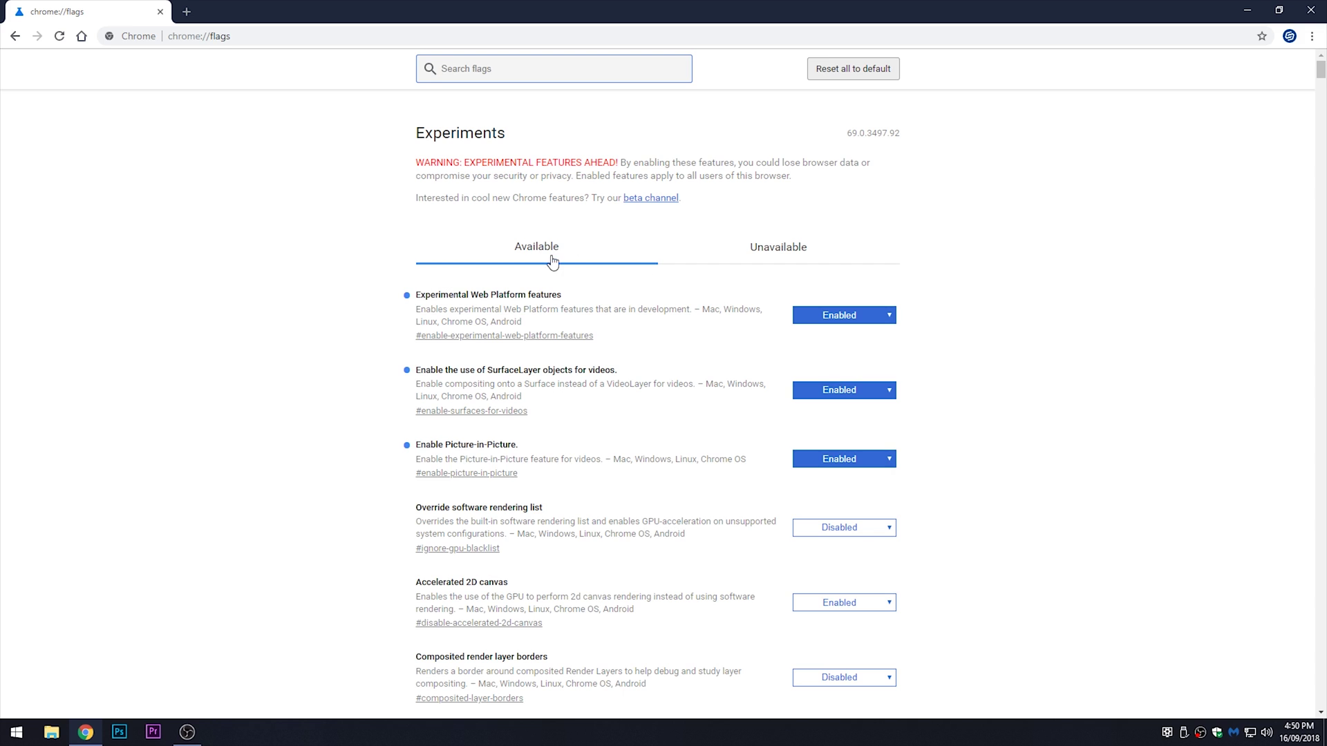
Install the Picture-in-Picture extension from its saved Chrome Web Store page.
left_click(185, 13)
left_click(160, 11)
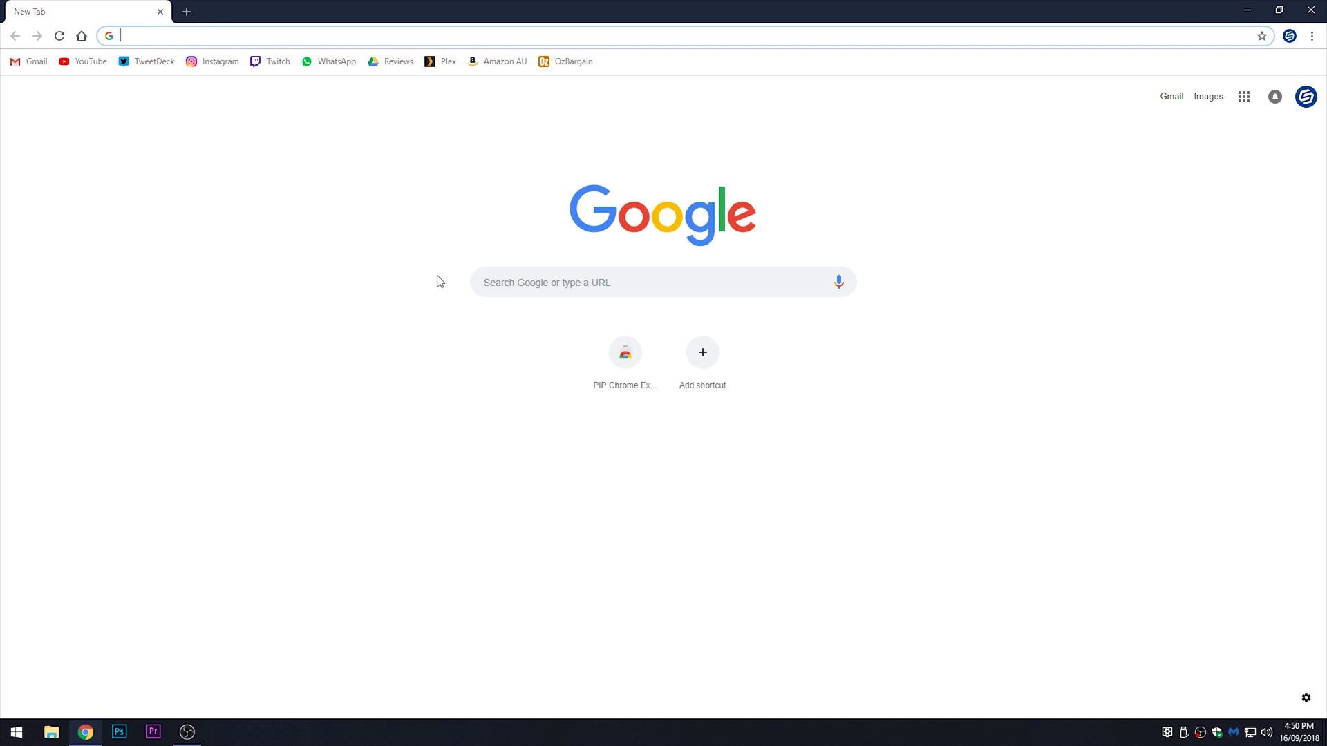
left_click(638, 363)
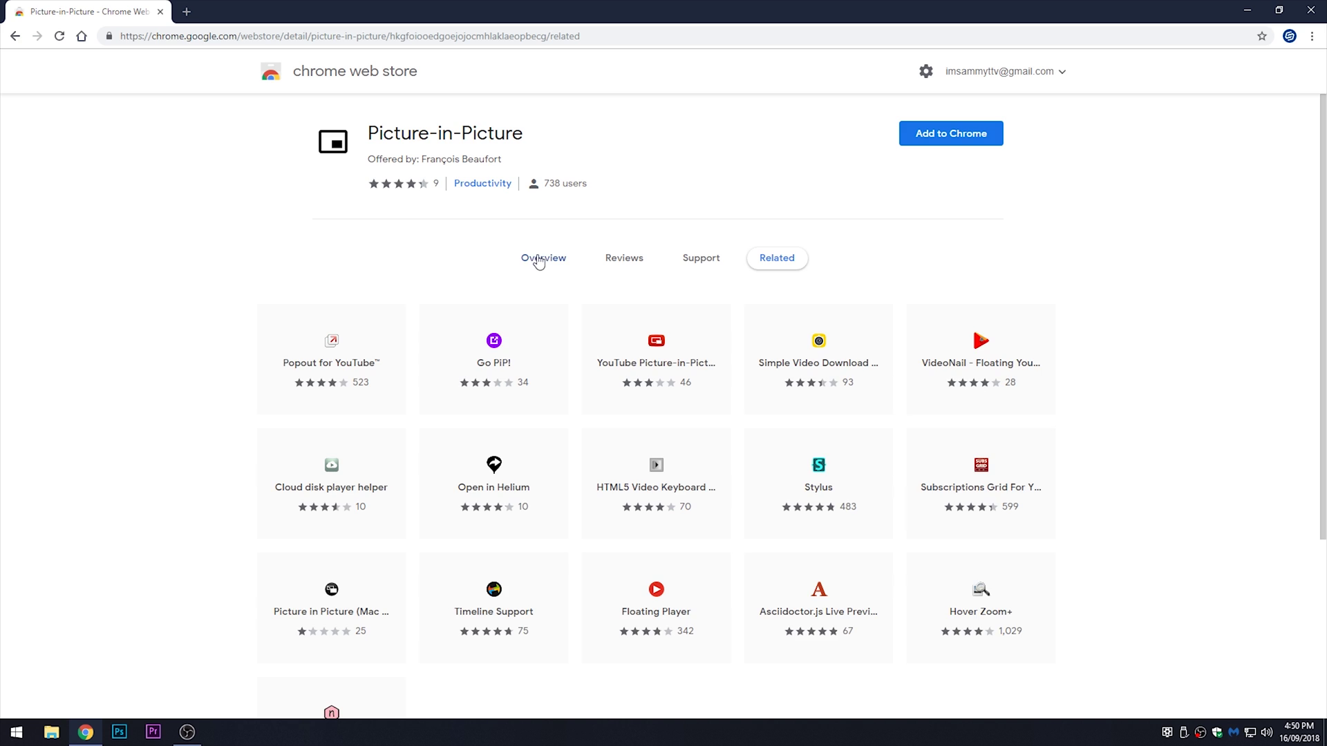
left_click(539, 261)
left_click(980, 146)
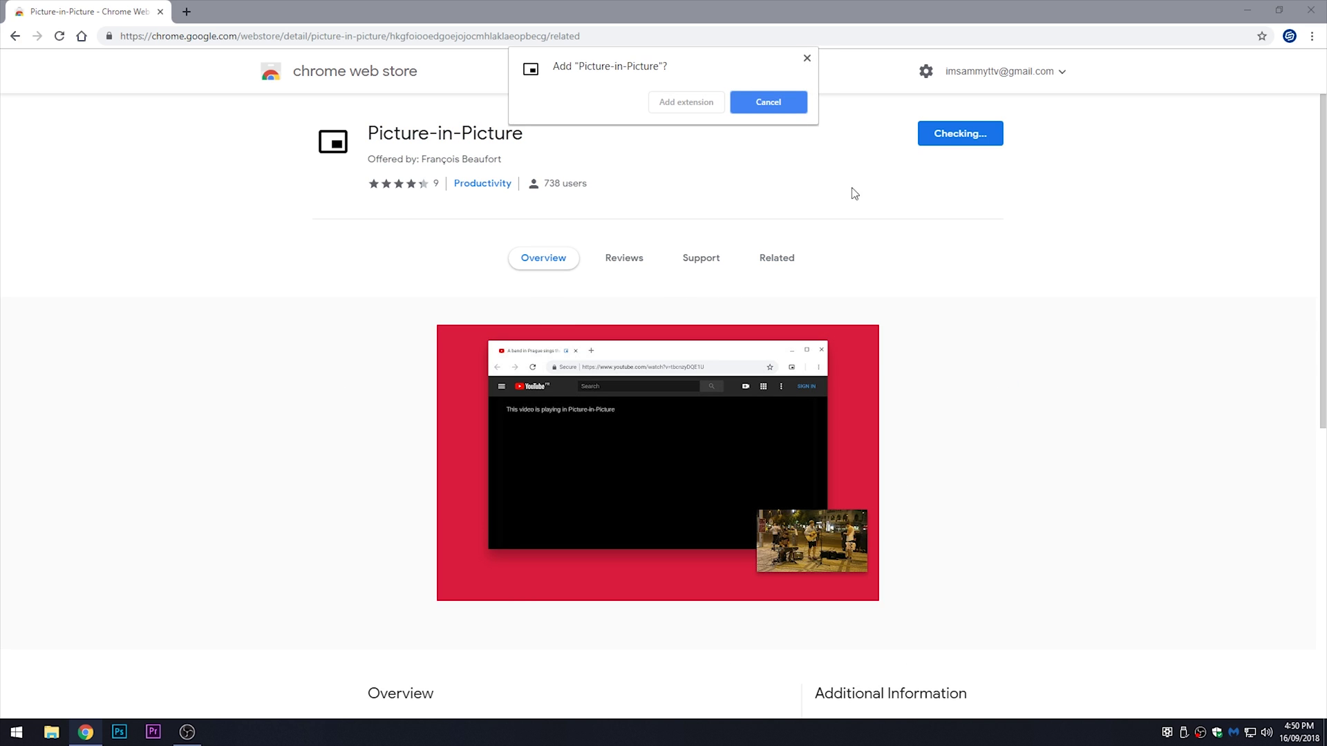
left_click(665, 107)
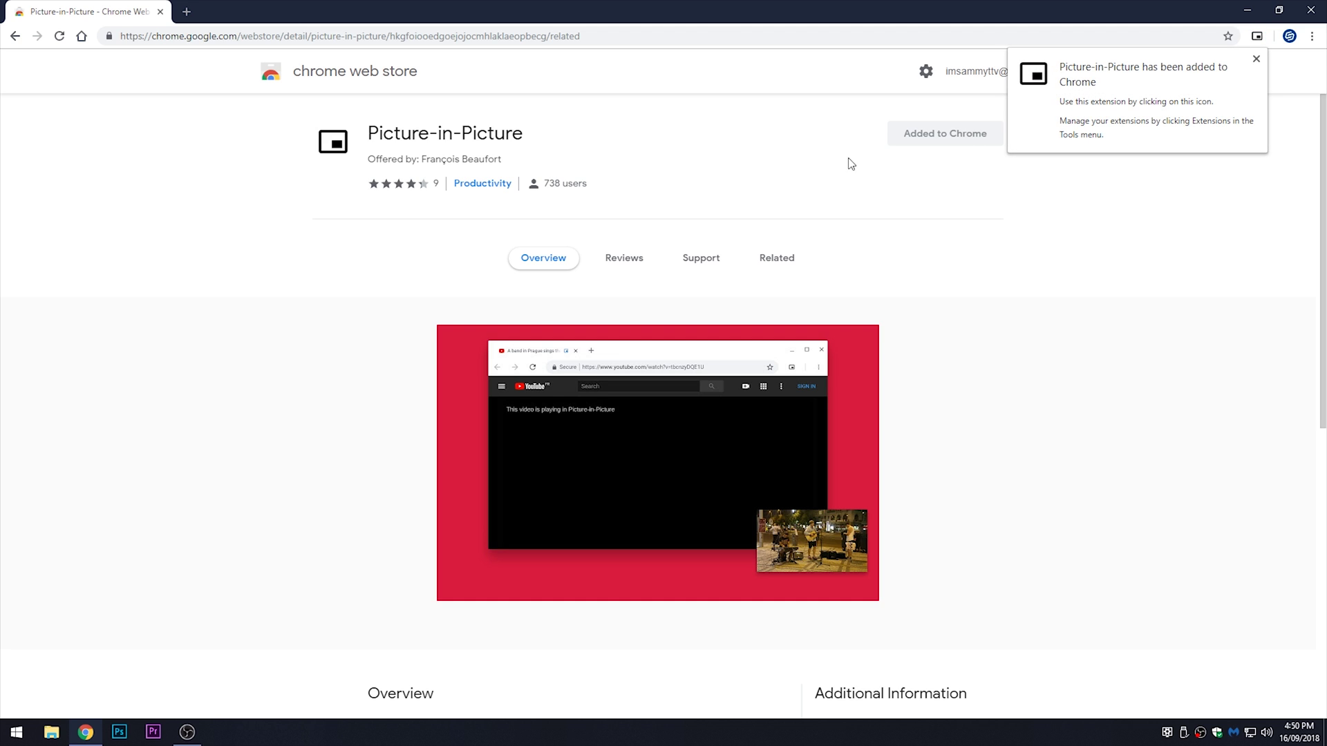
left_click(882, 212)
Play 'ULTIMATE Office & Setup Tour - 2018' from your YouTube channel page and mute it.
left_click(184, 11)
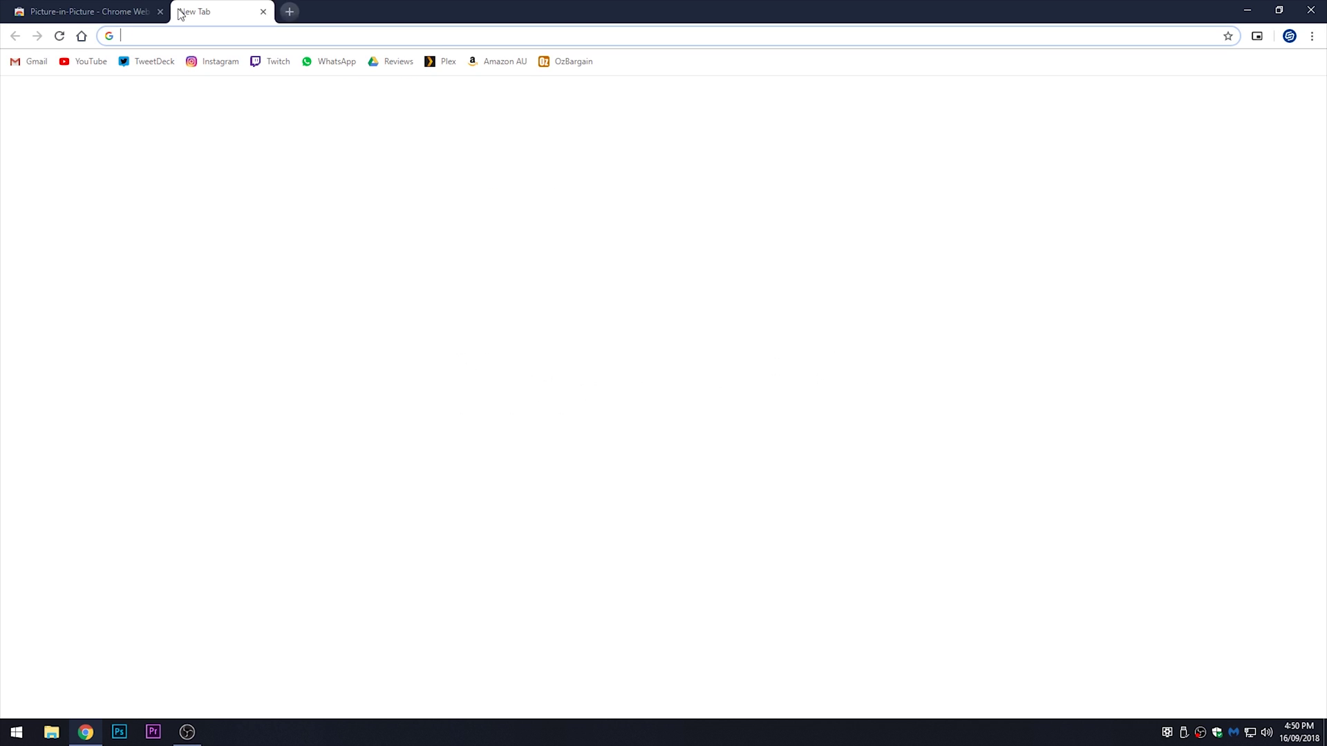
left_click(160, 11)
left_click(87, 61)
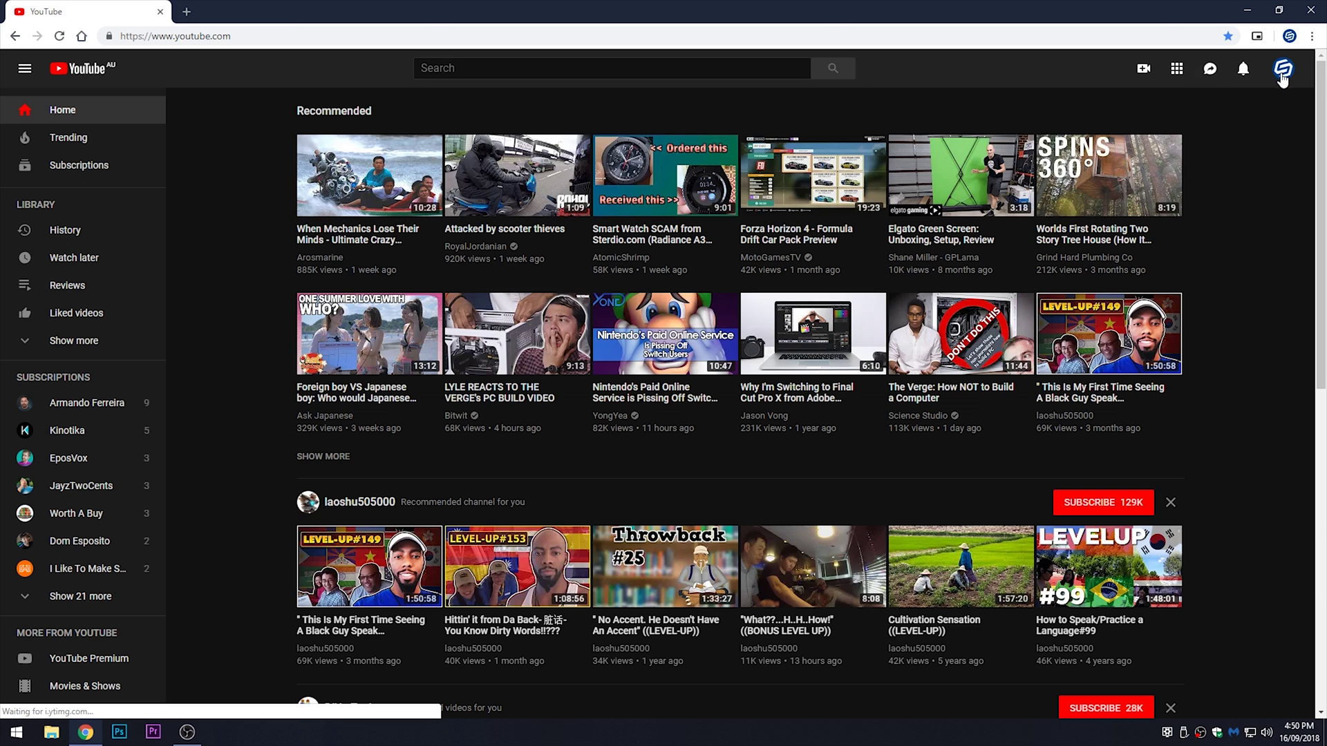
left_click(1283, 67)
left_click(1152, 166)
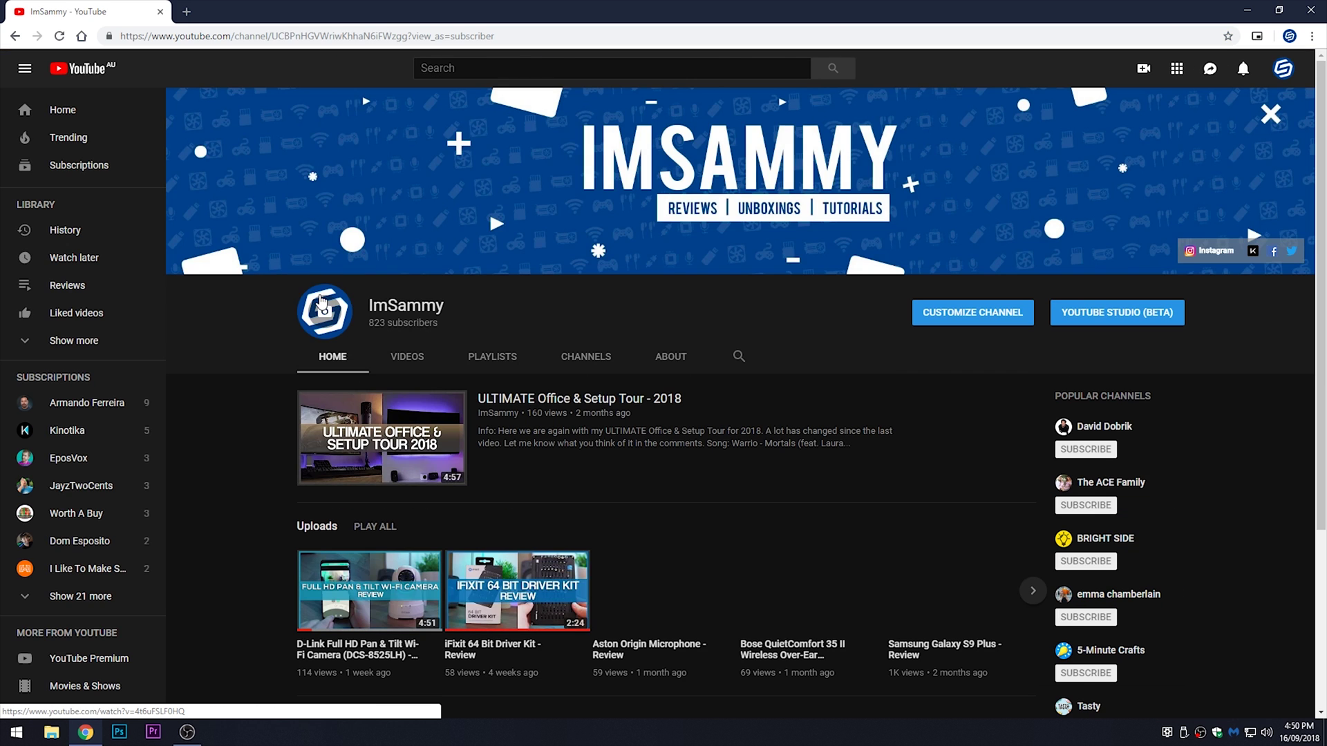
left_click(404, 461)
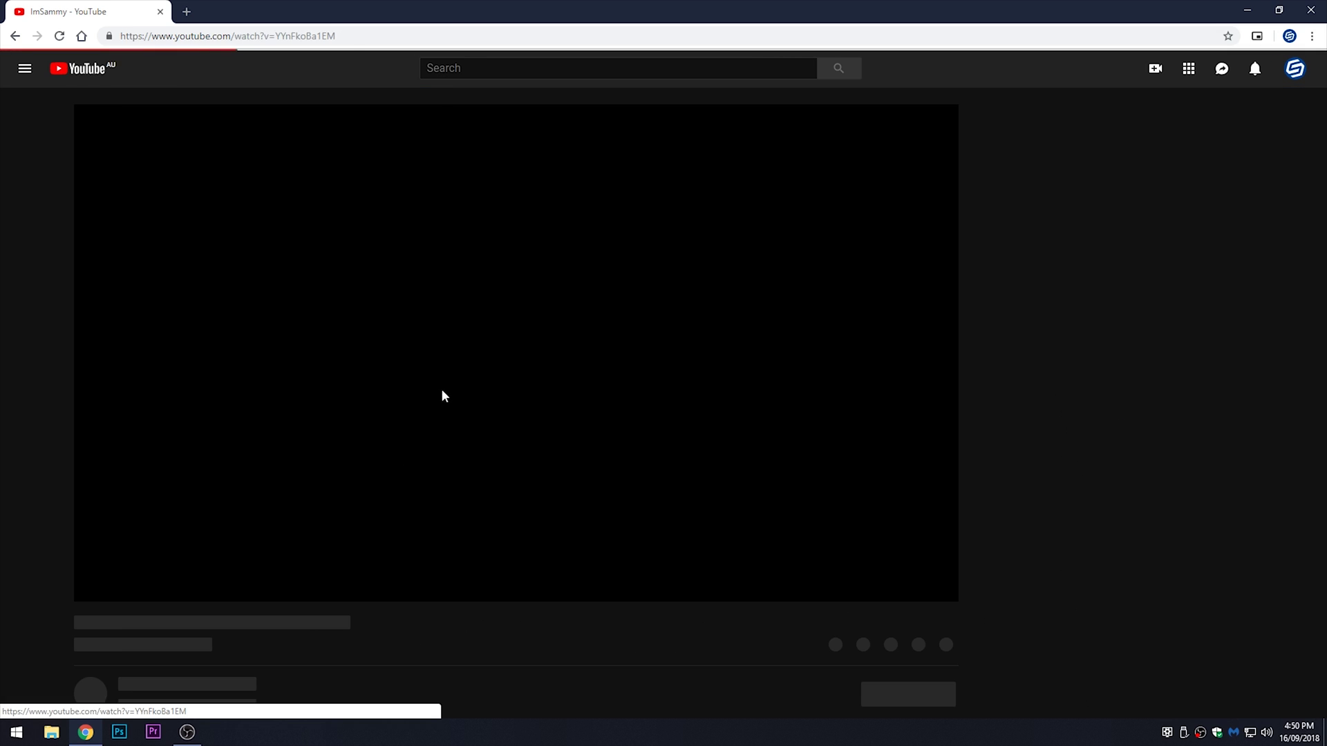
left_click(143, 587)
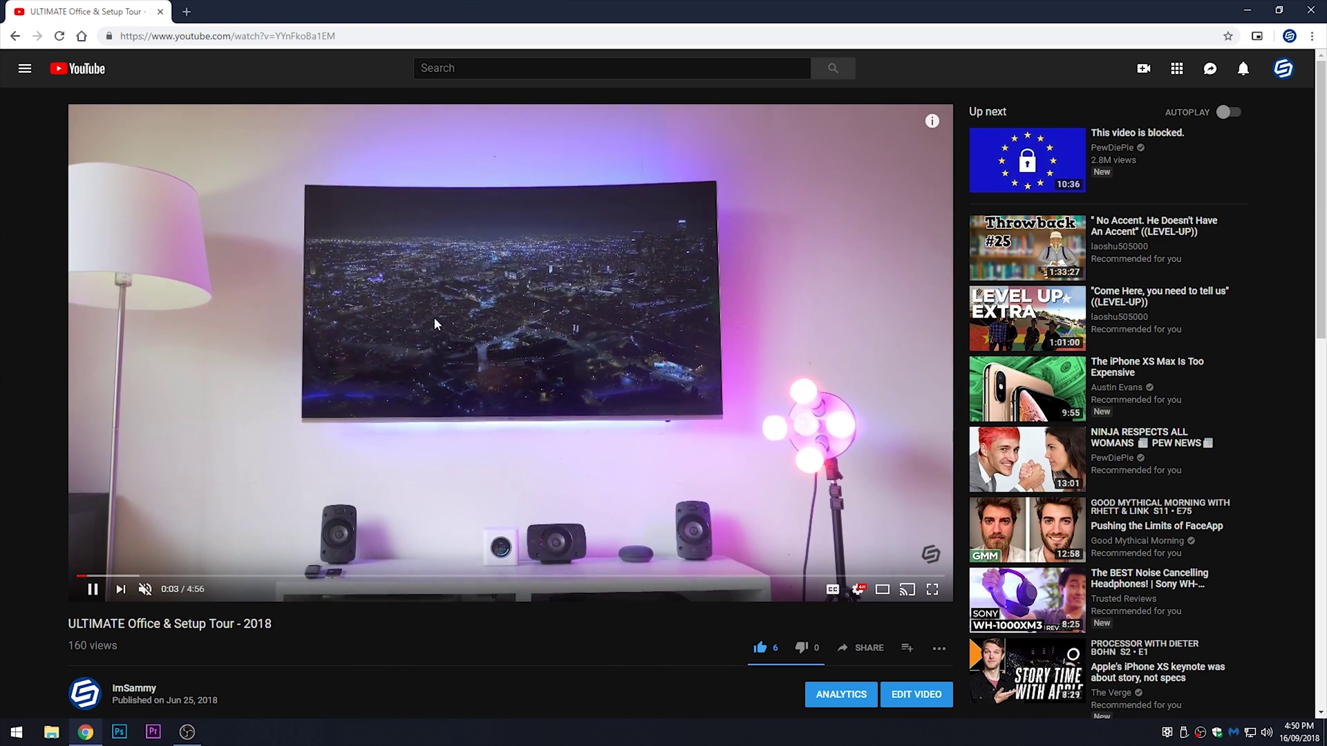
Send the setup tour video to Picture in picture from the right-click menu, then enlarge it.
right_click(434, 317)
right_click(433, 308)
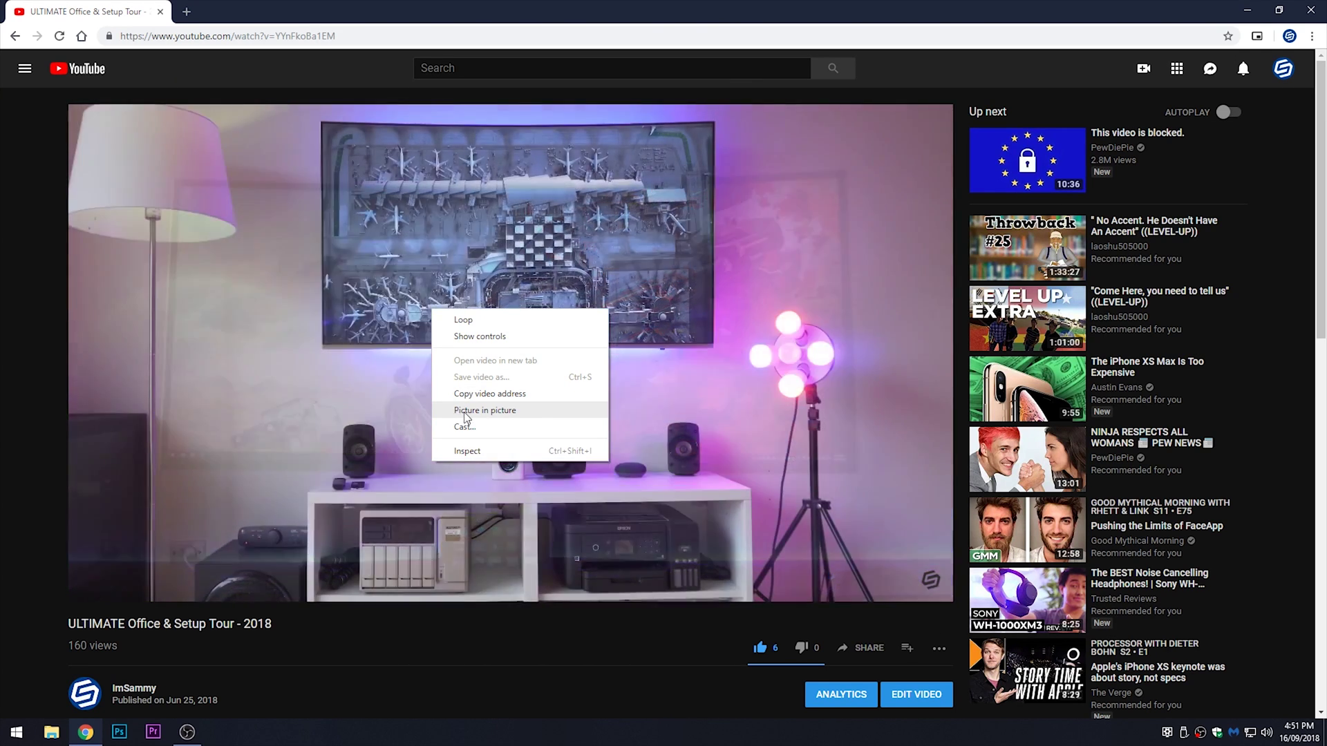
left_click(465, 412)
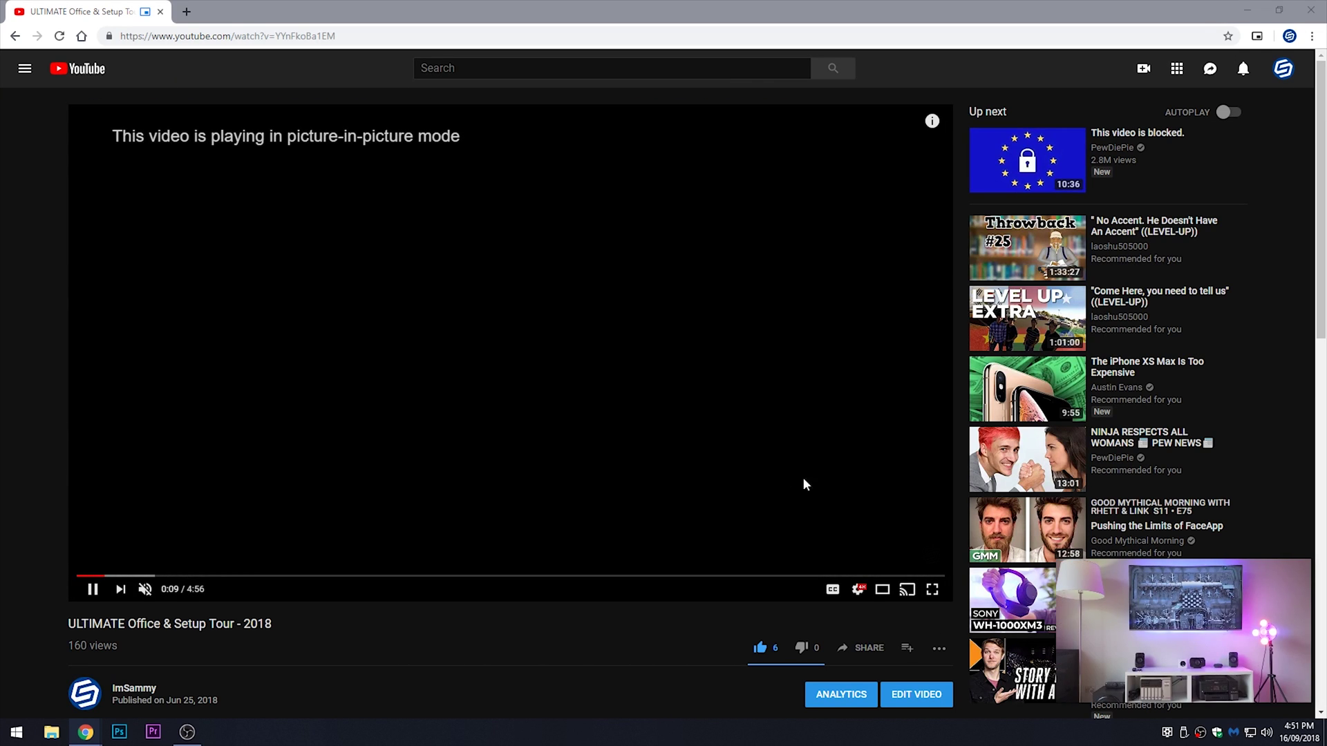
left_click_drag(1060, 562, 779, 382)
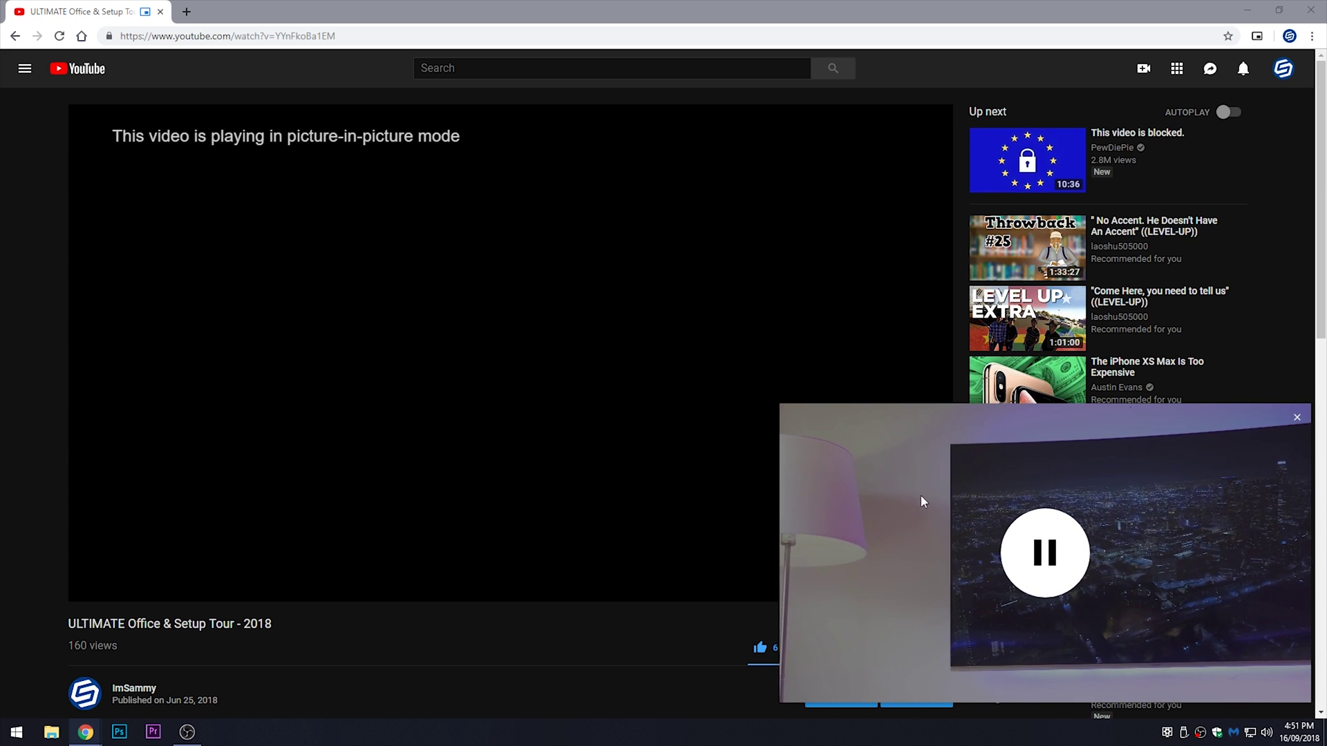
Shrink and close the floating video over the desktop, then restore Chrome from the taskbar.
left_click(1247, 9)
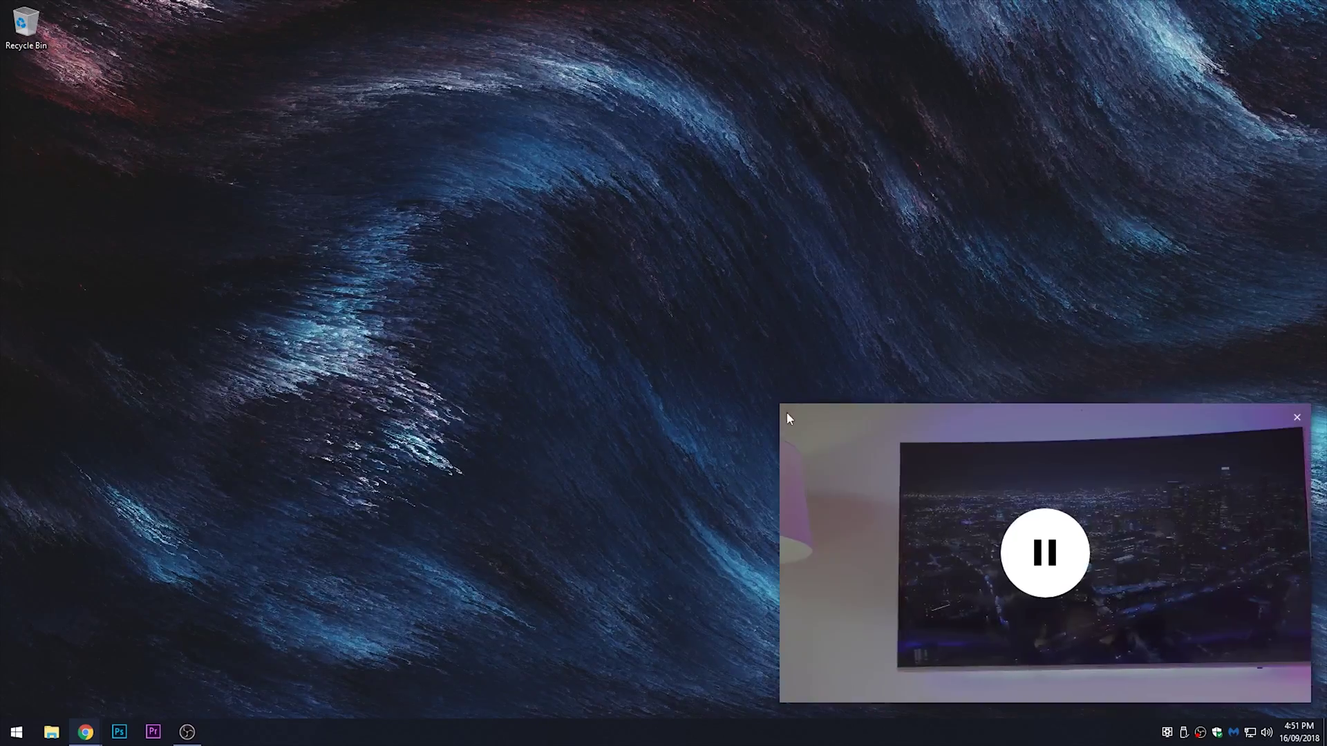
left_click_drag(780, 403, 110, 568)
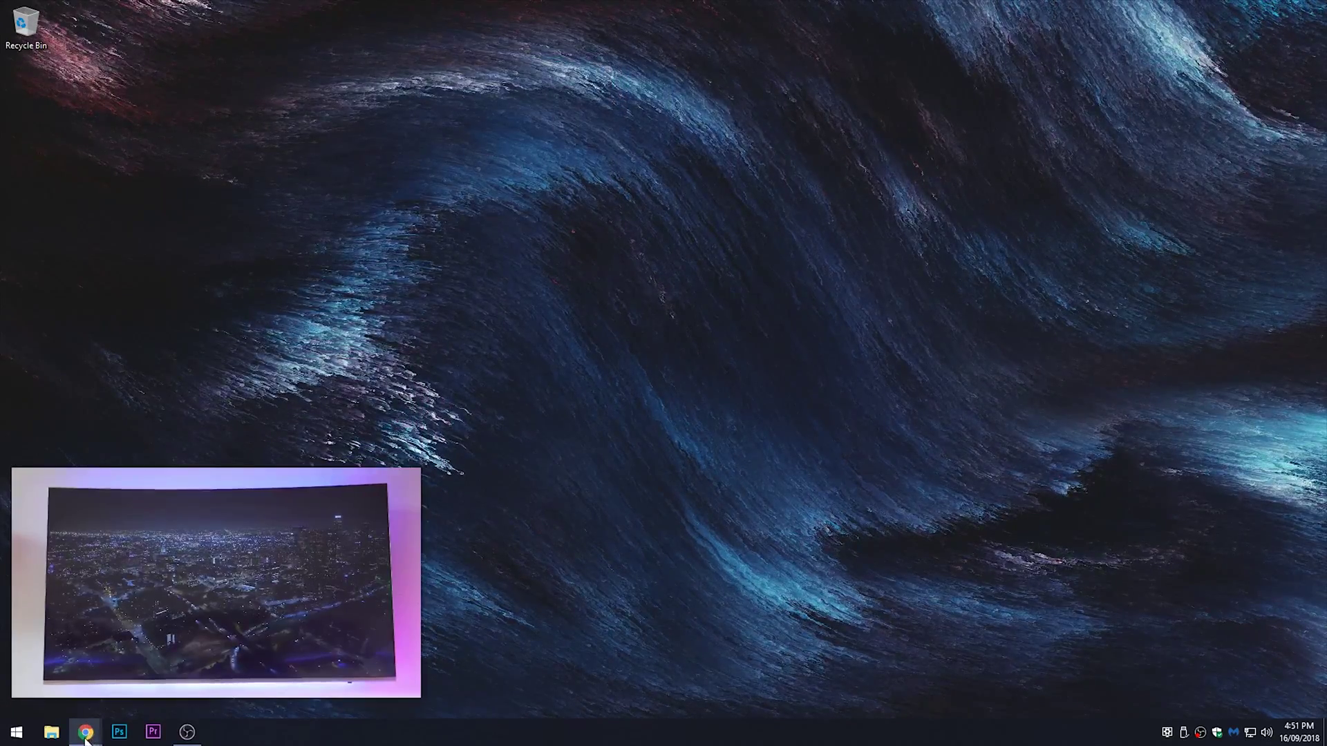
left_click(407, 482)
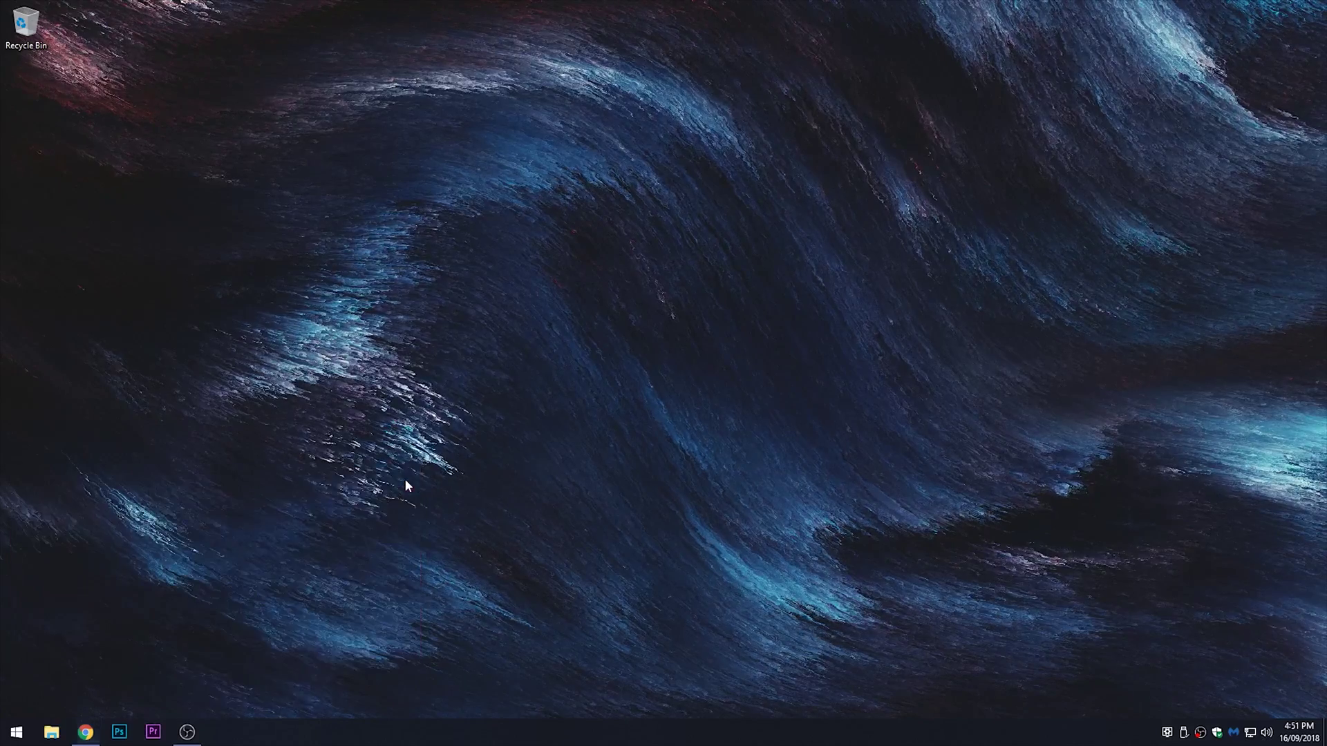
left_click(85, 732)
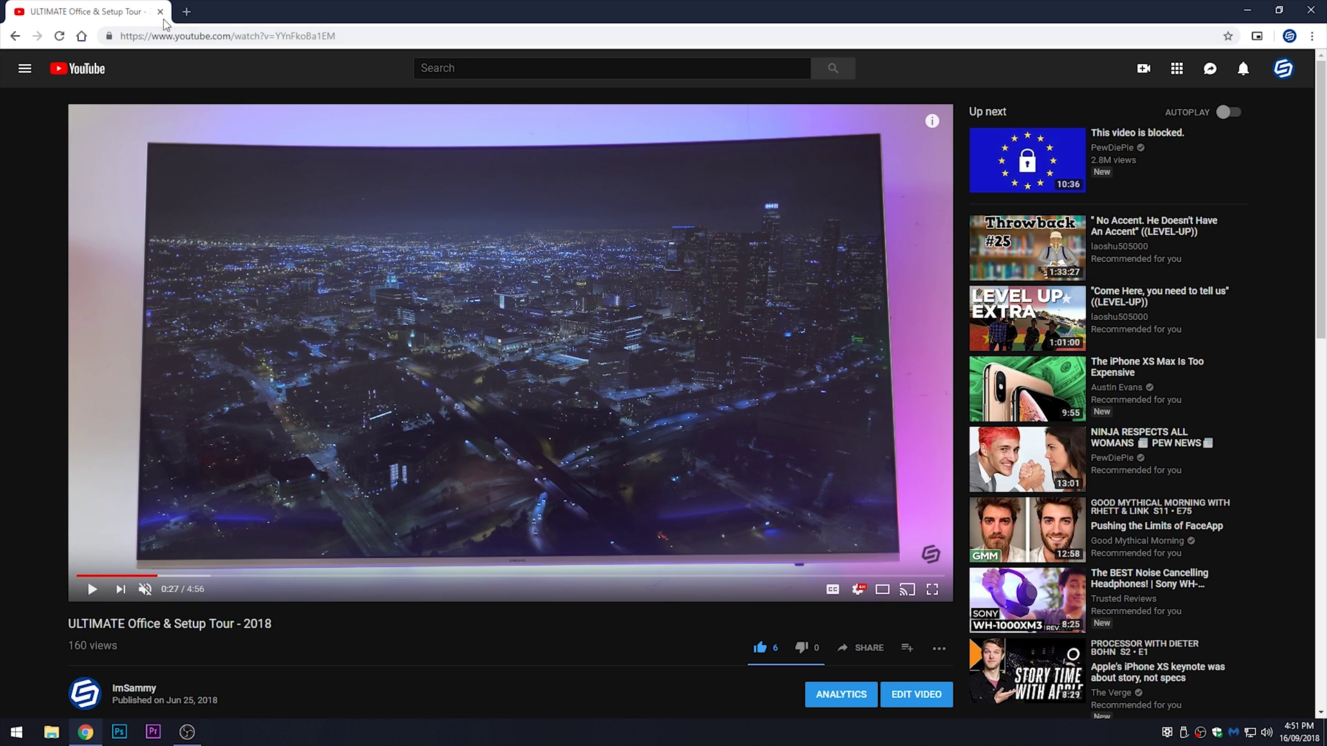
Pop a followed live Twitch stream out with the Picture-in-Picture extension and enlarge it over the desktop.
left_click(184, 12)
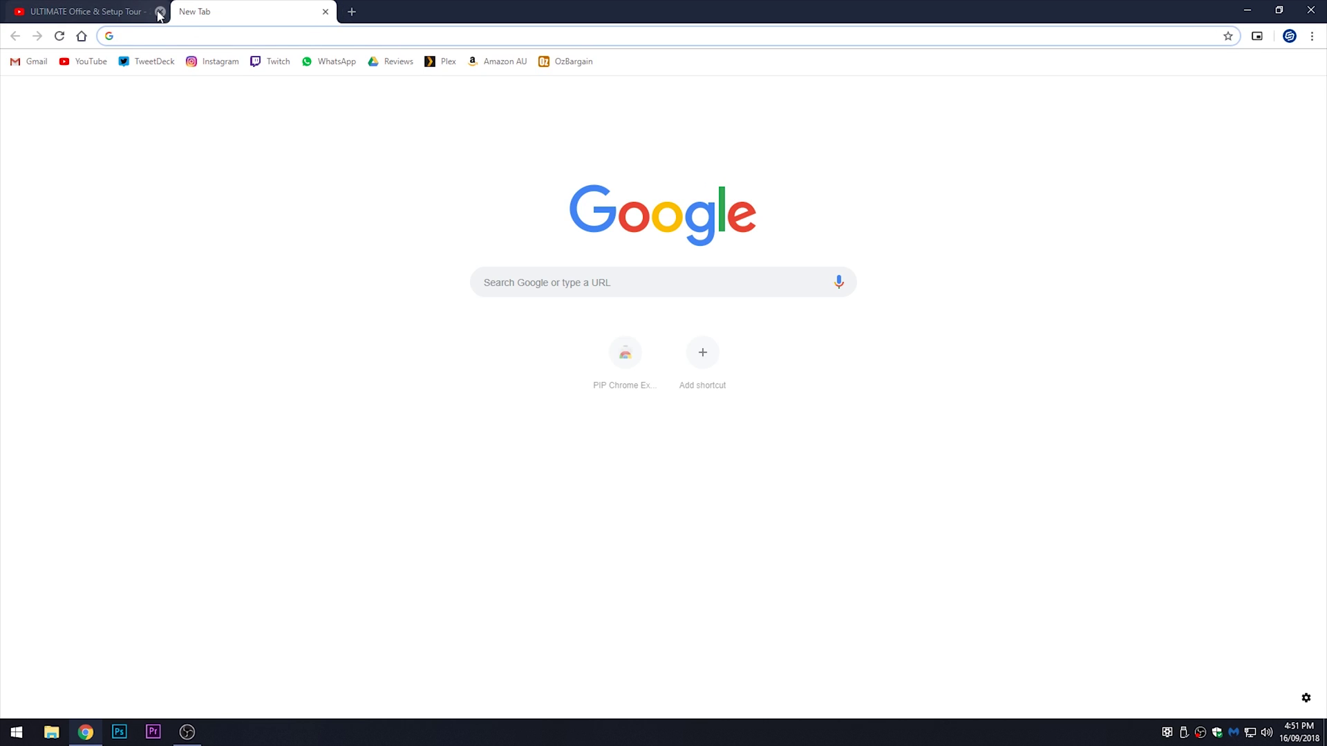
left_click(160, 12)
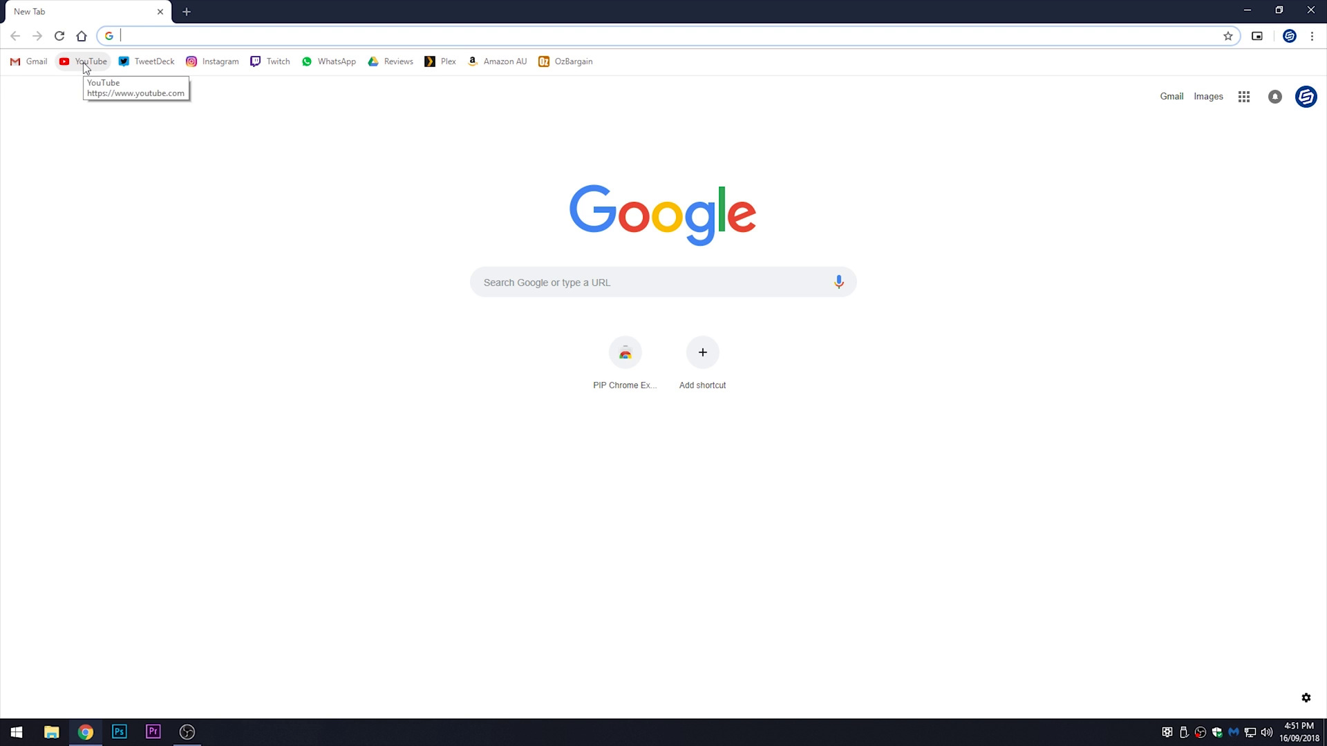
left_click(272, 62)
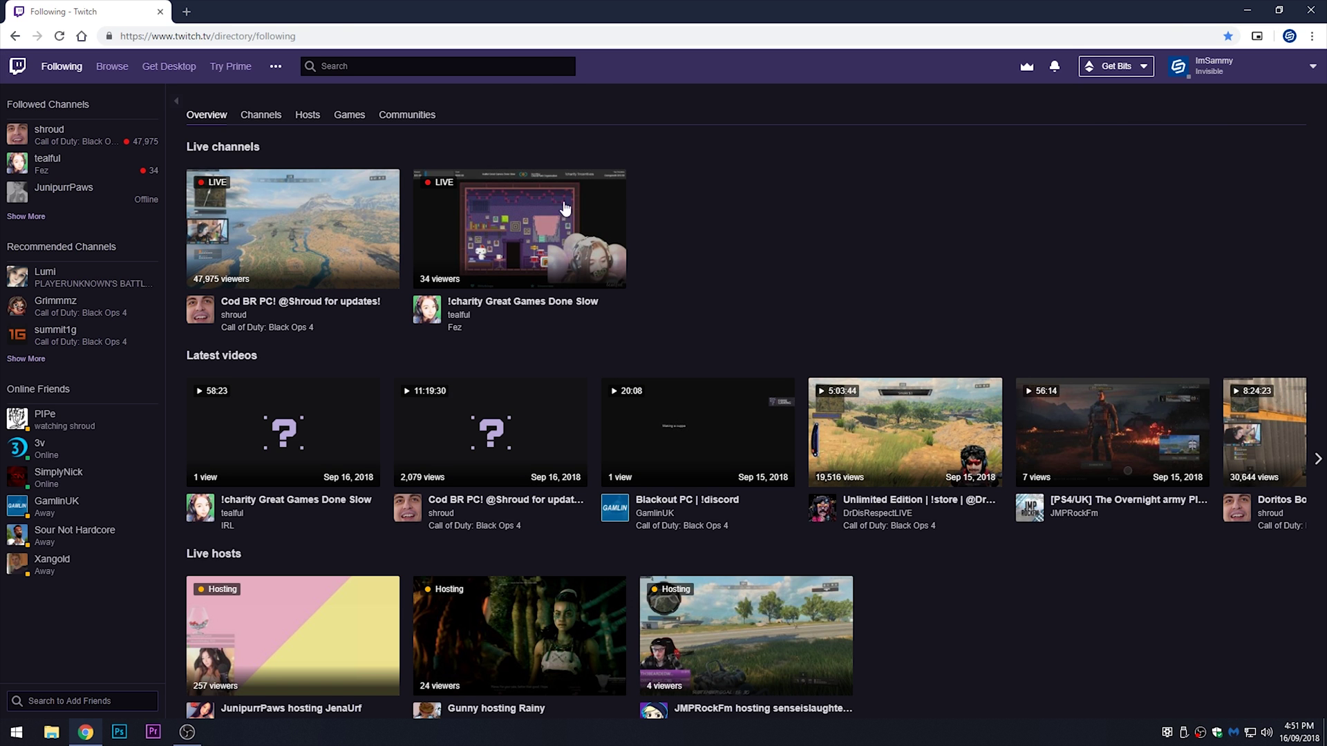
left_click(324, 244)
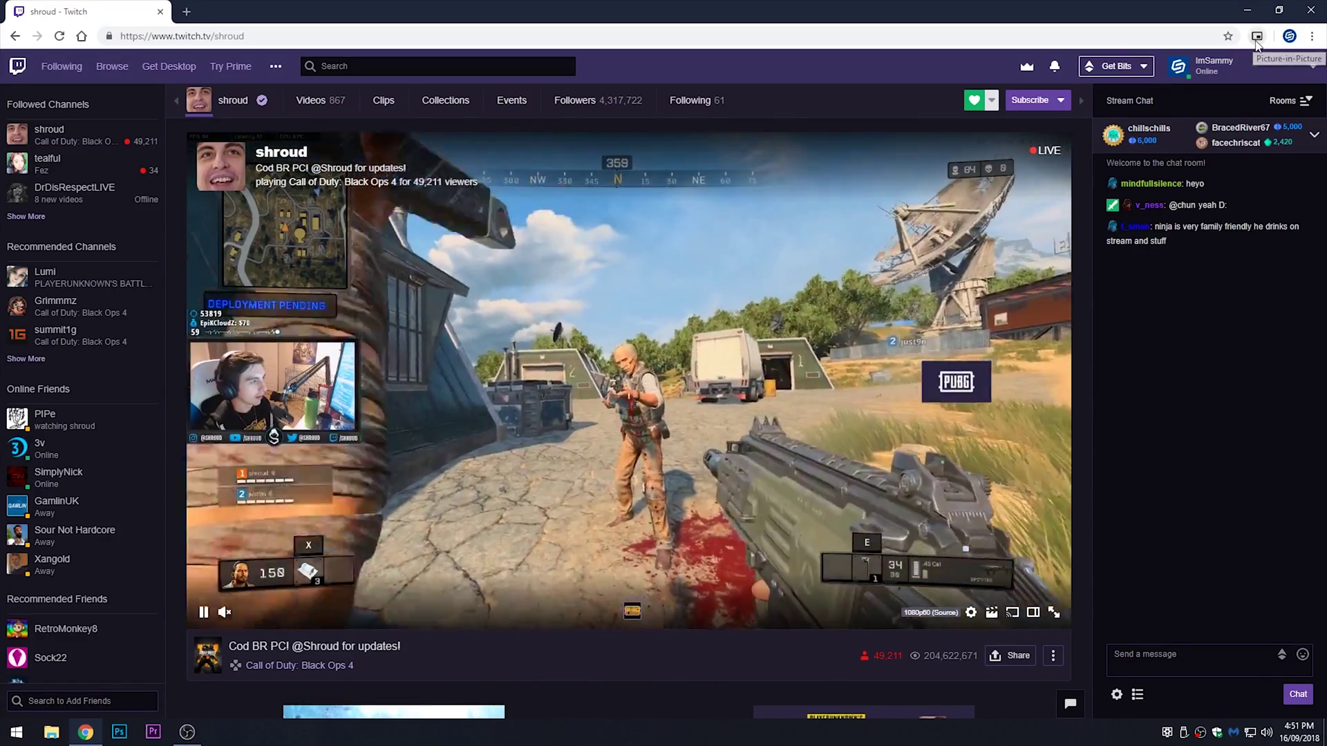
left_click(1257, 36)
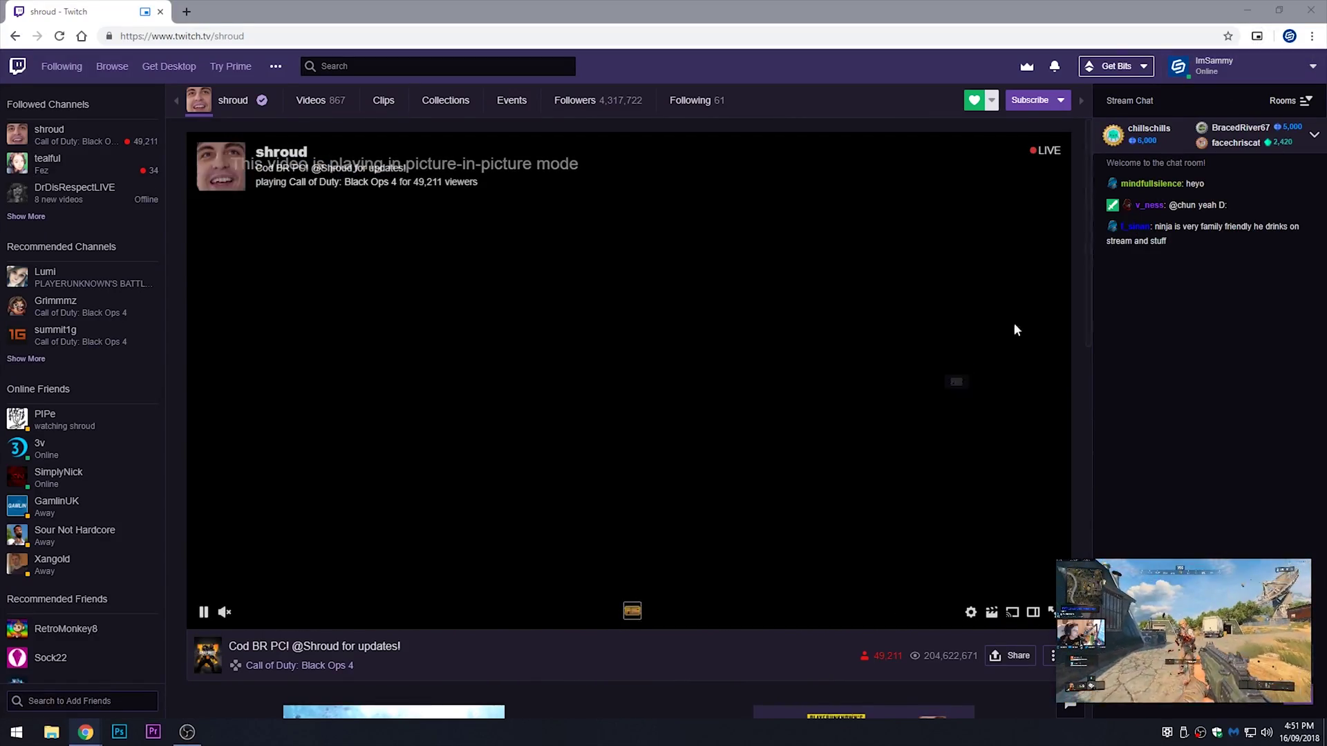
left_click_drag(1055, 560, 896, 465)
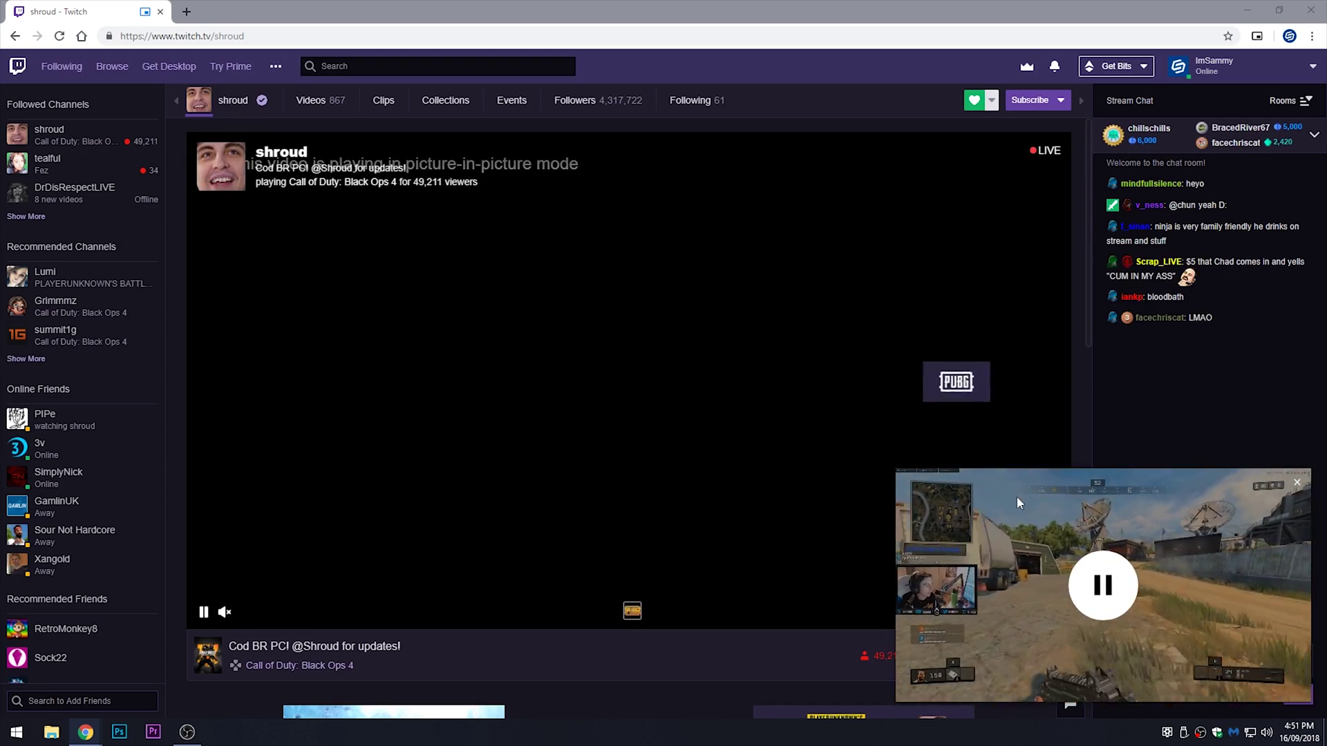
left_click(1260, 7)
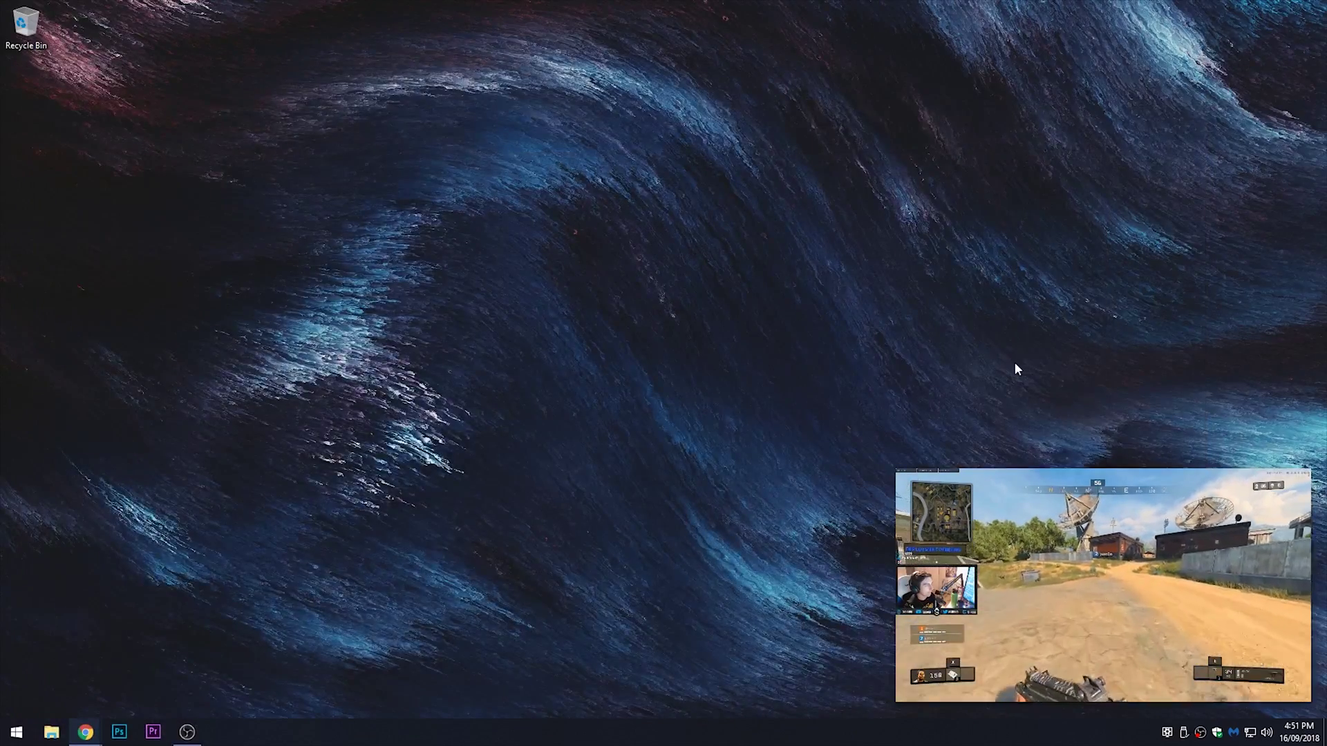
Move the floating Twitch stream to the top-right corner and shrink it slightly.
left_click_drag(975, 589, 961, 138)
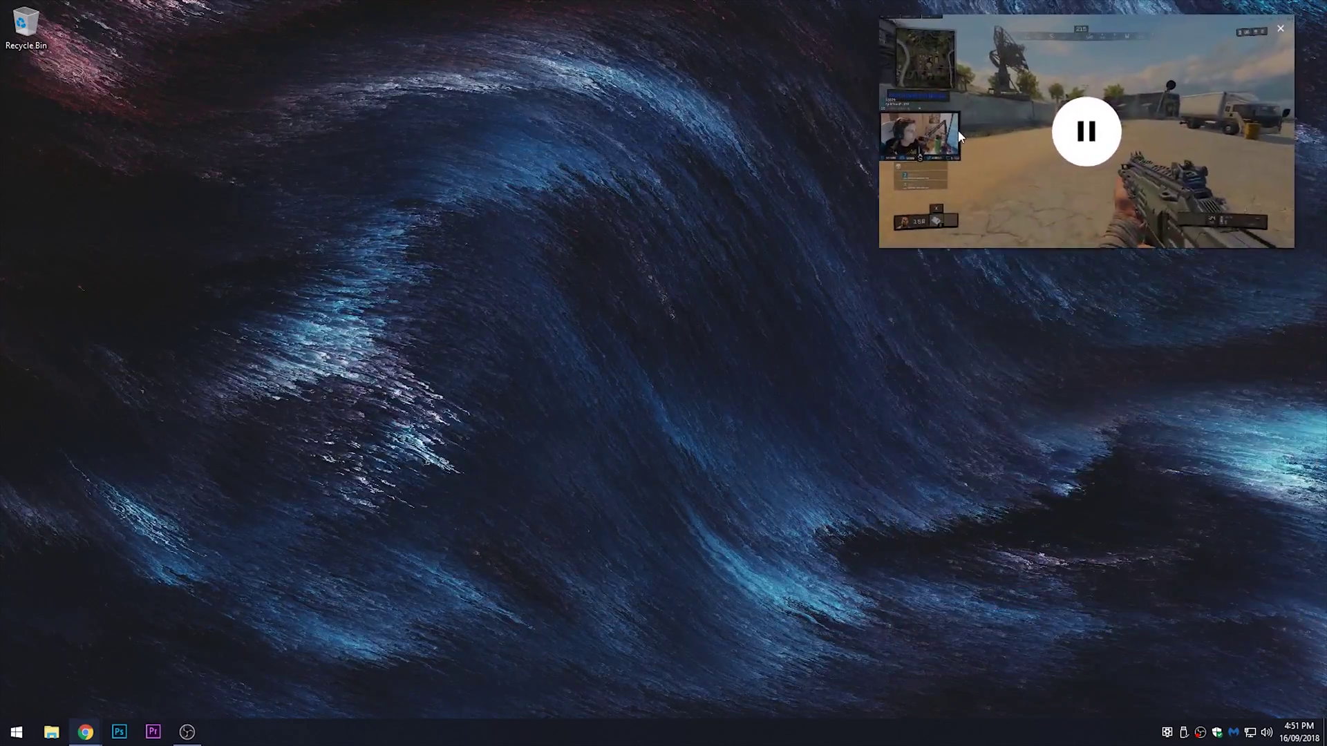
left_click_drag(884, 252, 970, 203)
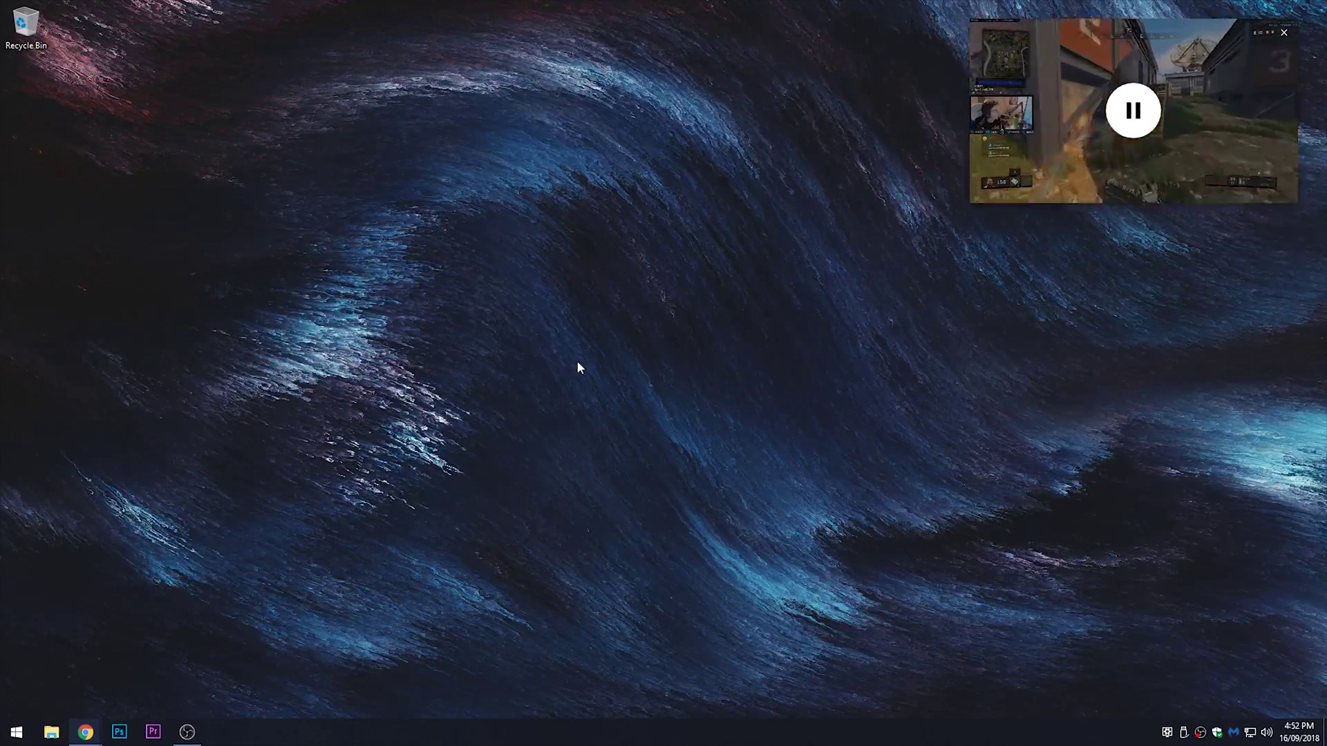
left_click(328, 525)
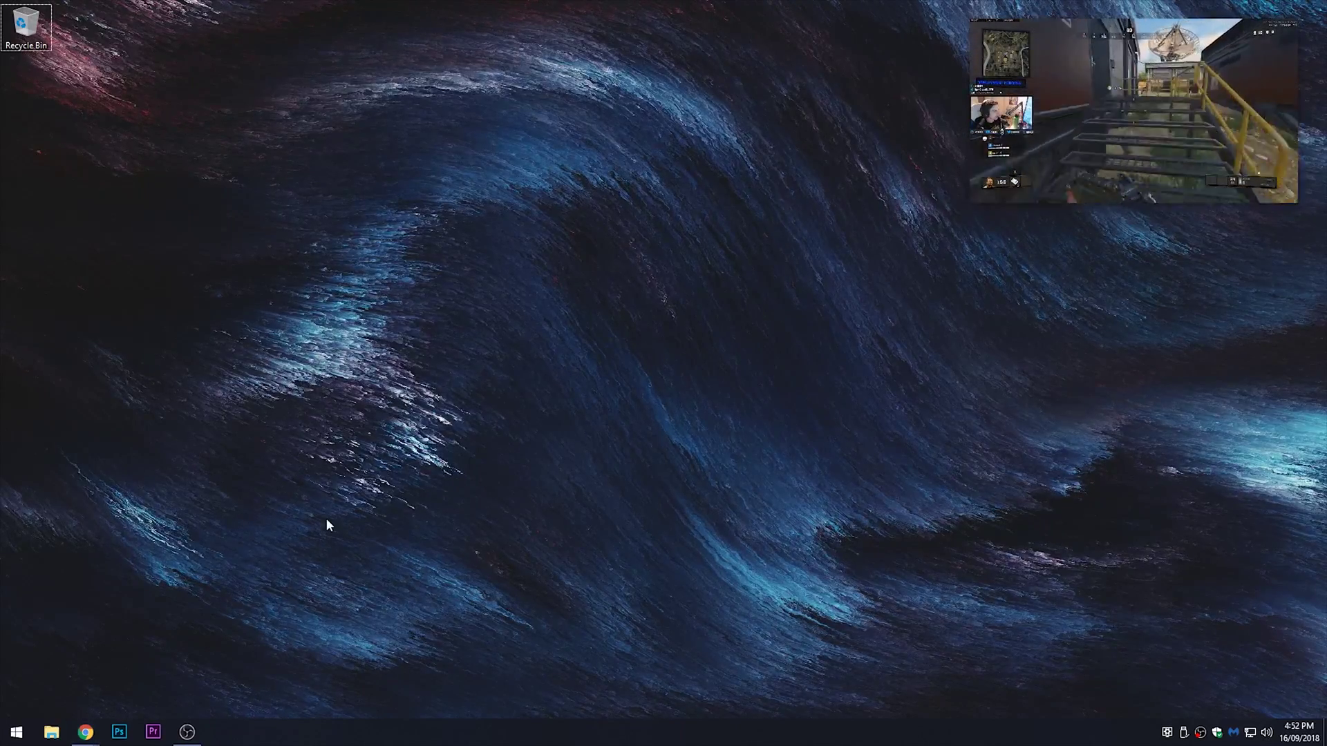
left_click(85, 732)
Open the DCS-8300LH document from the Reviews Drive folder, nudging the floating stream slightly lower.
left_click(82, 674)
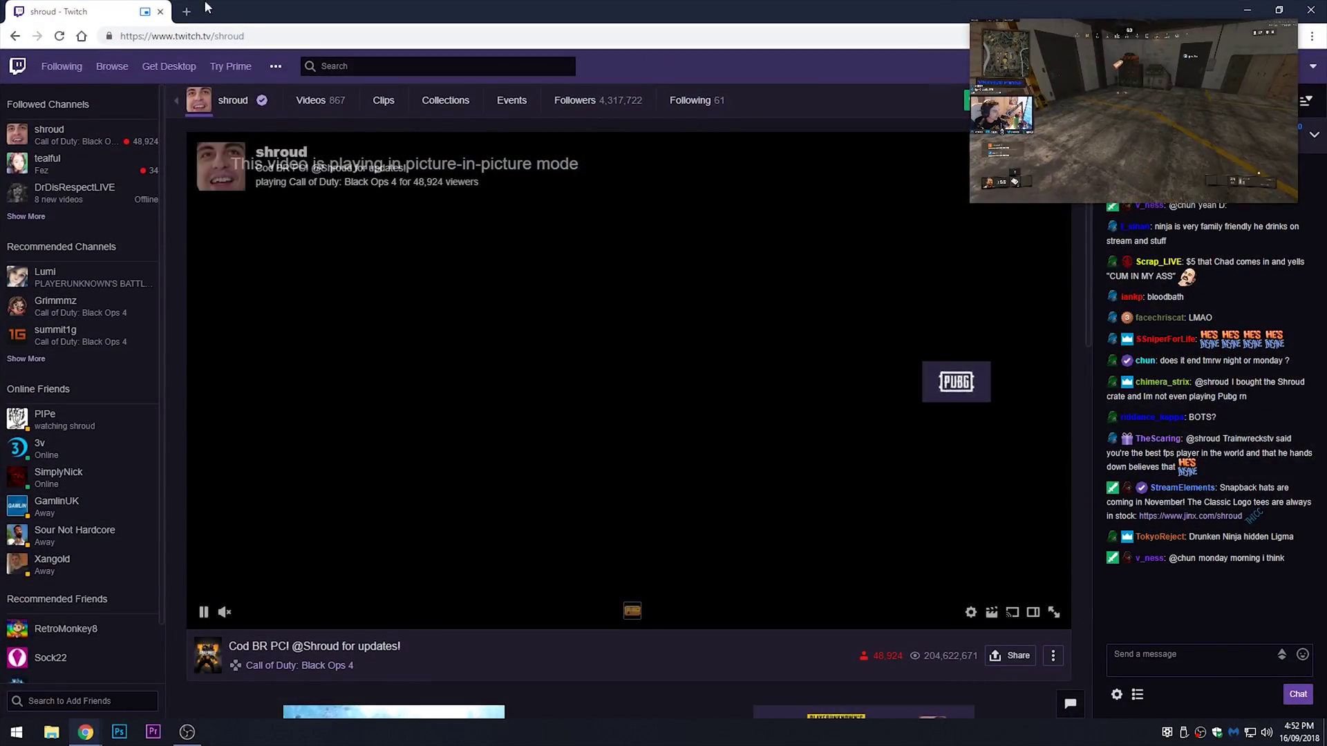
left_click(181, 12)
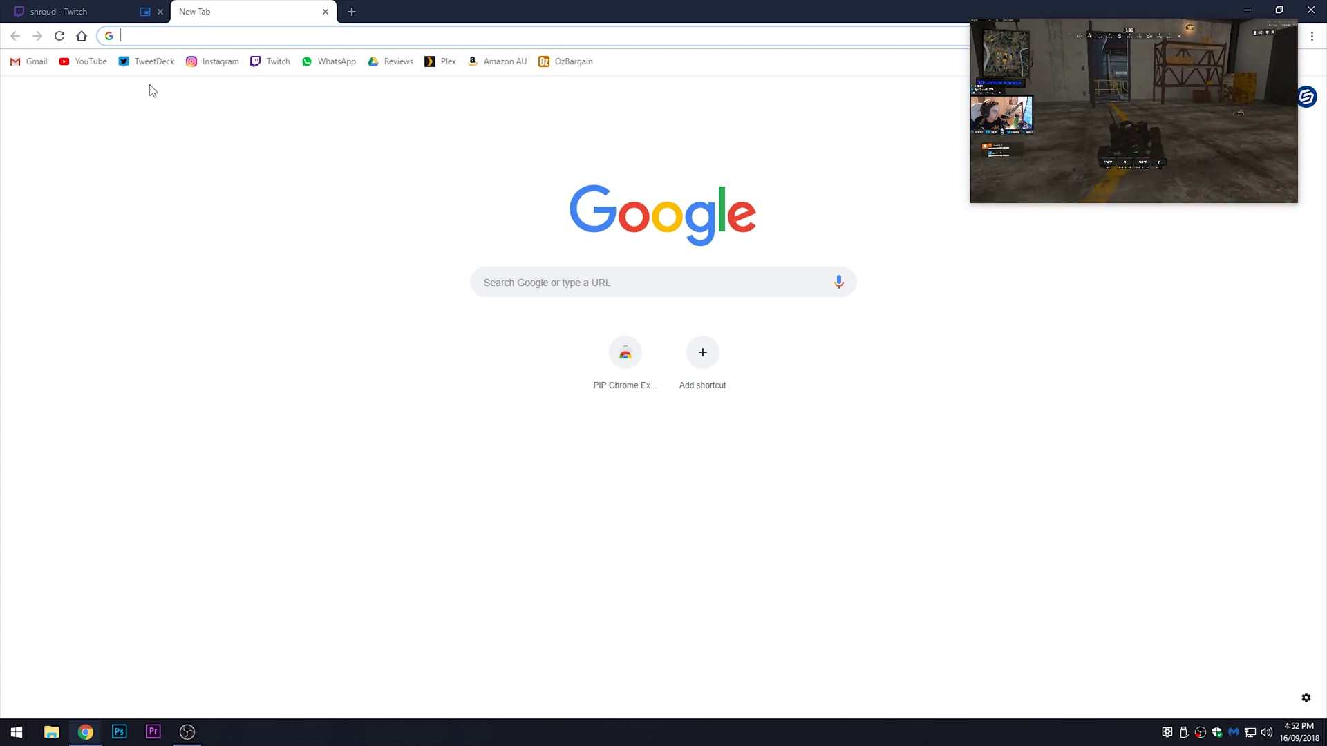
left_click(375, 62)
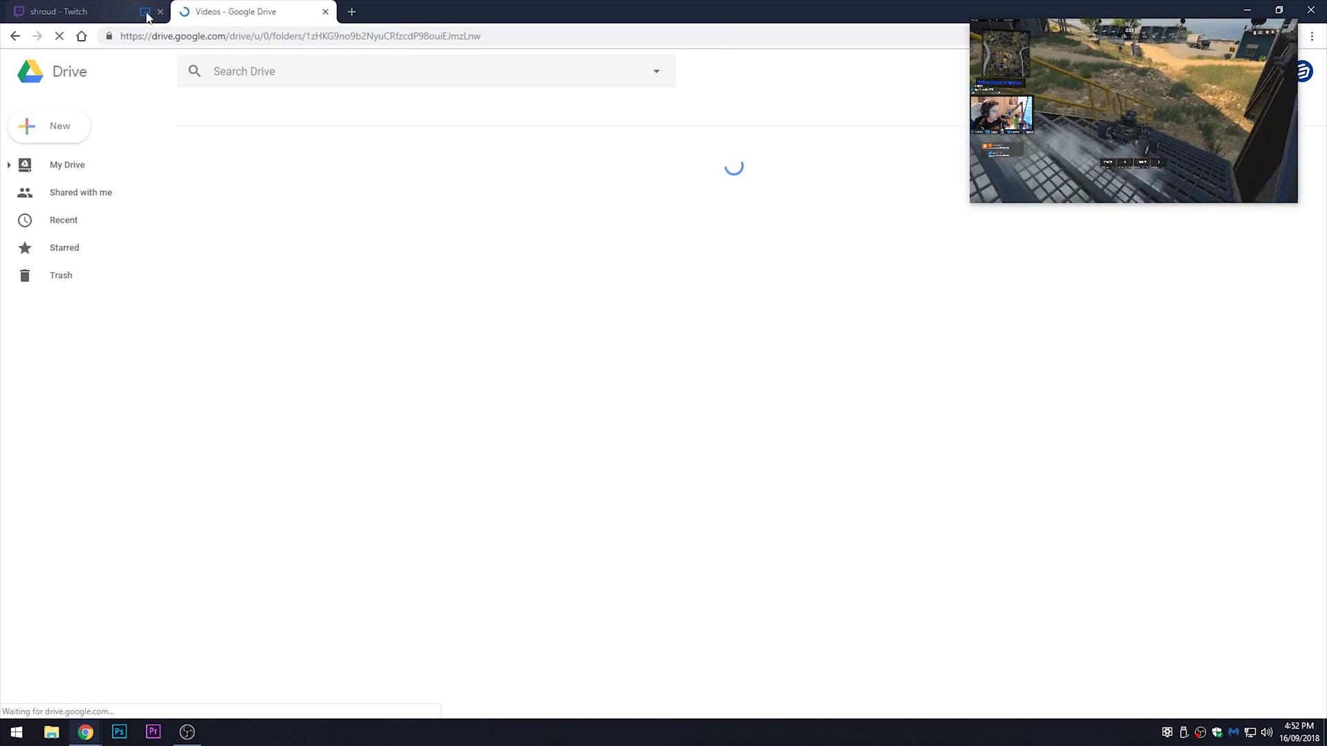
double_click(287, 238)
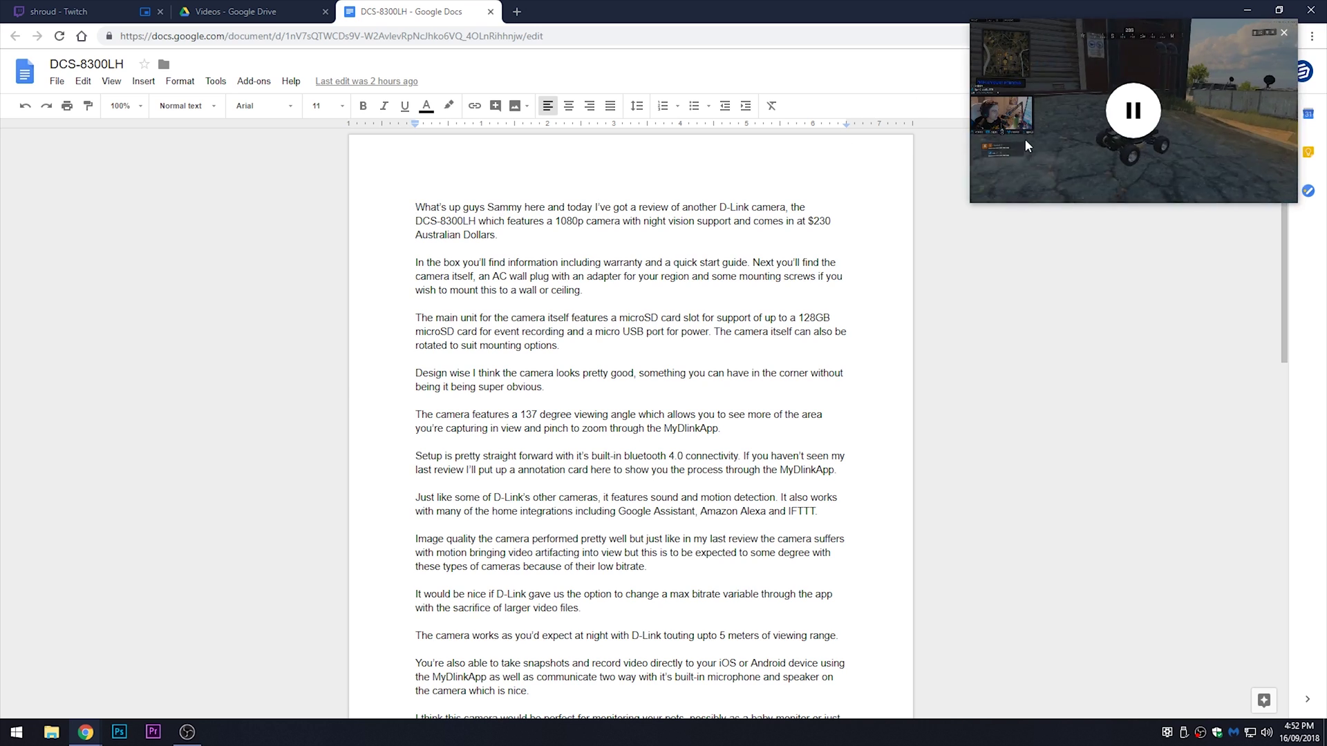
left_click_drag(1026, 123, 1024, 148)
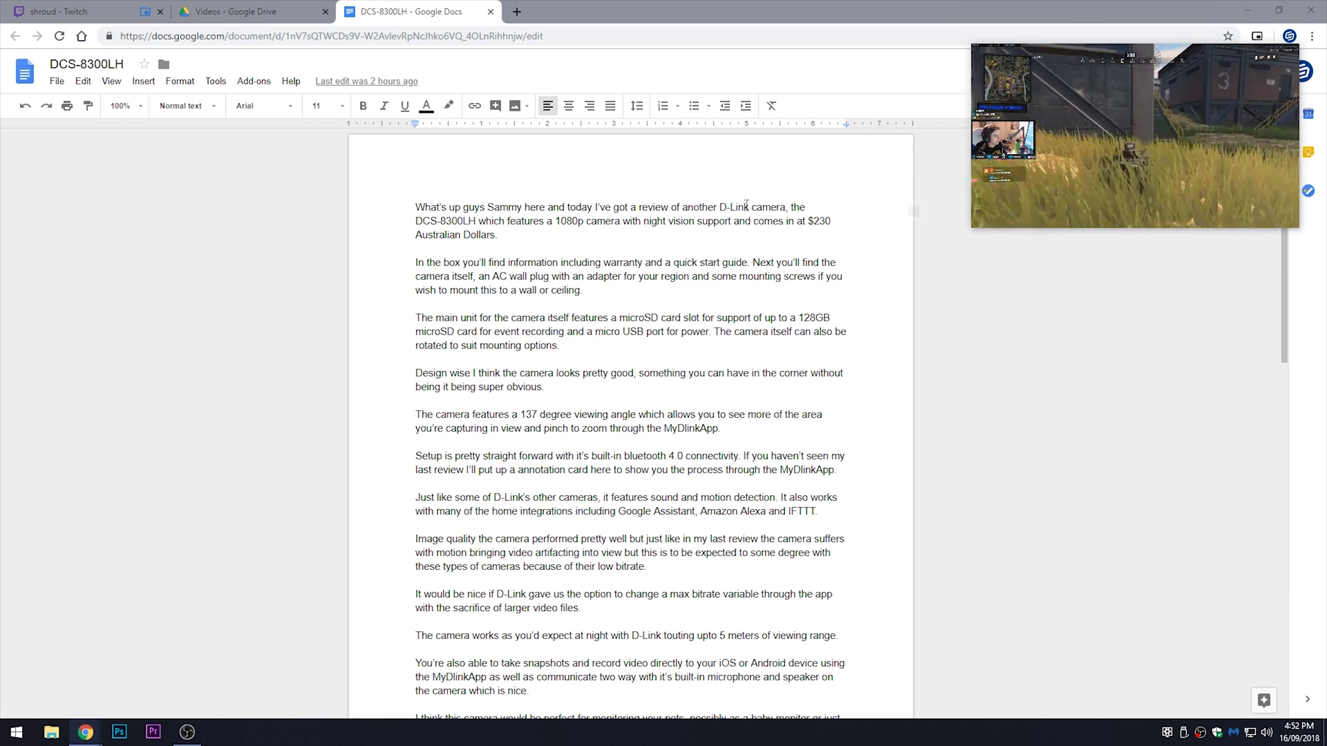